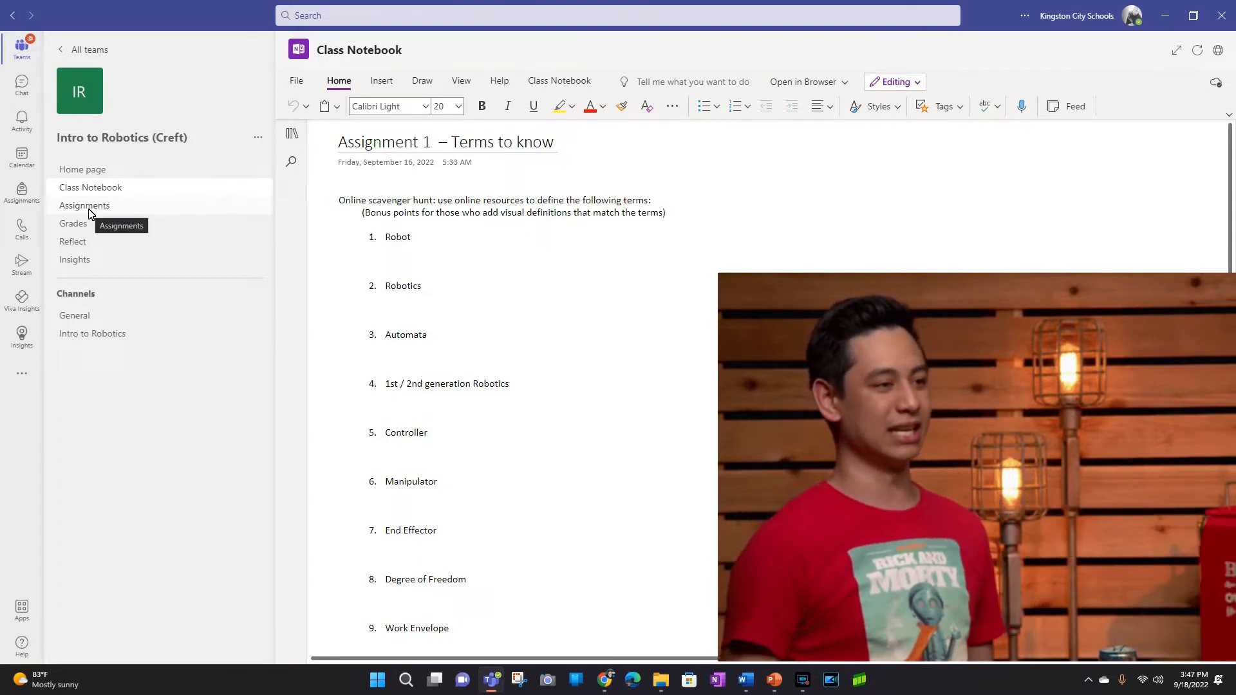
- Start a new assignment from the Intro to Robotics team's Assignments page
{"action": "left_click", "coordinate": [88, 209]}
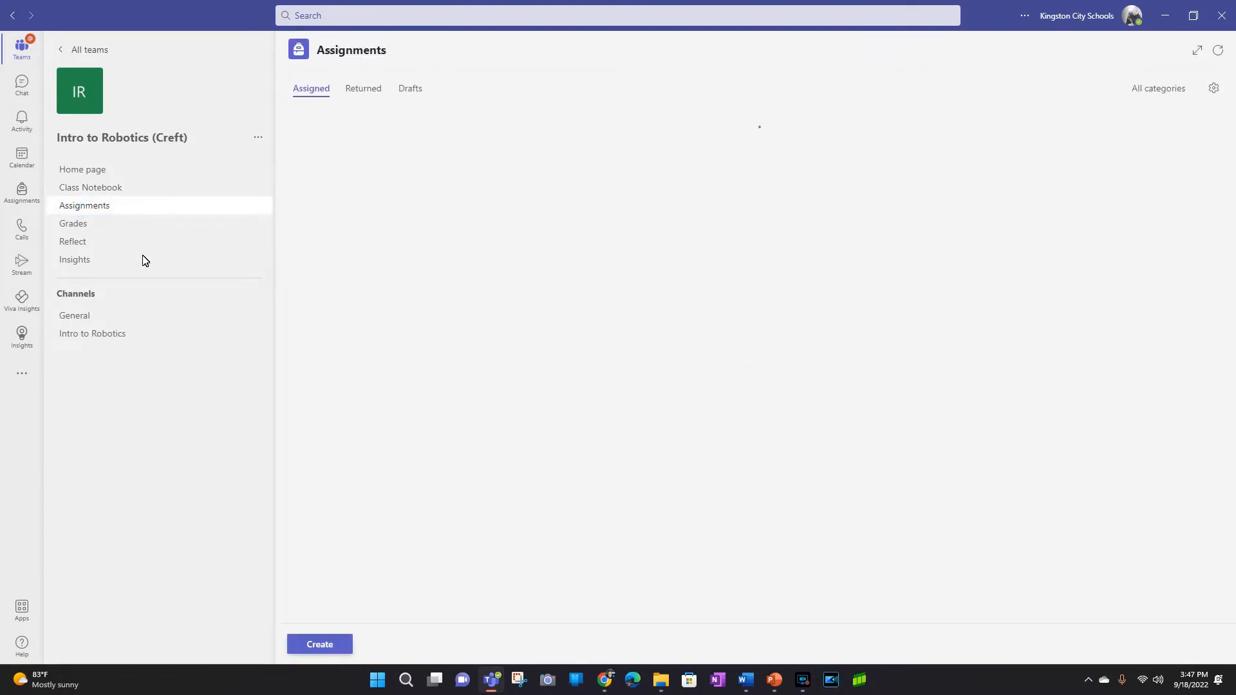
{"action": "left_click", "coordinate": [318, 642]}
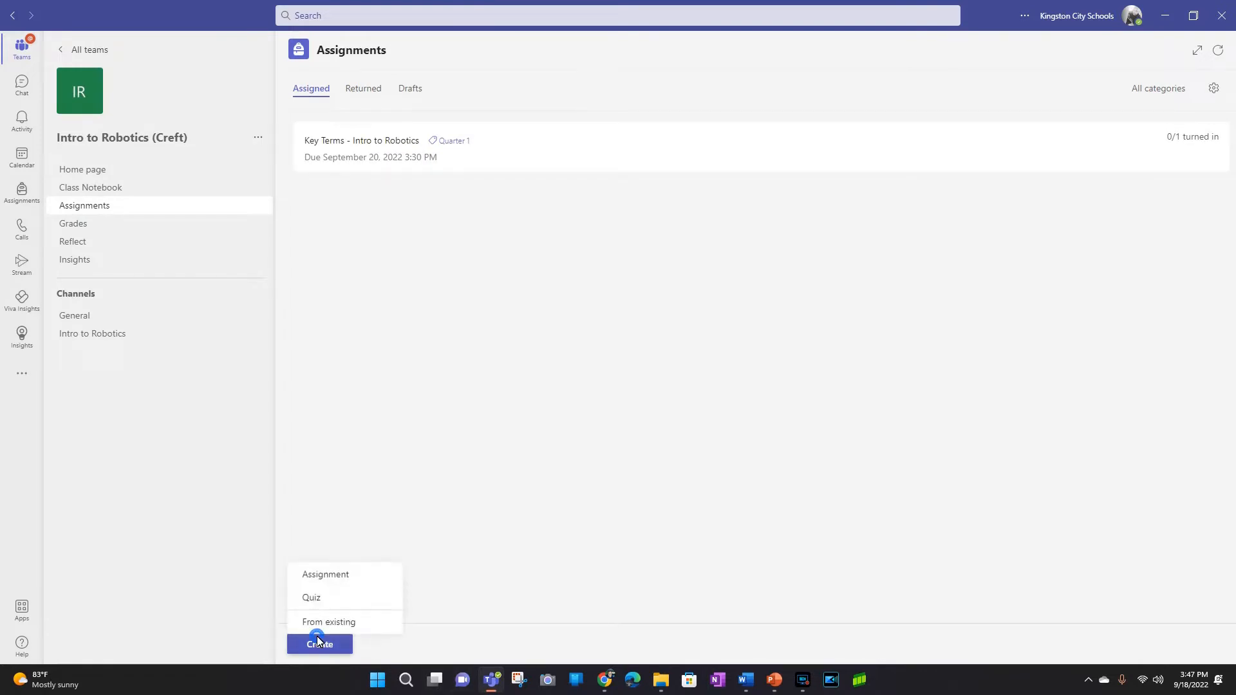
{"action": "left_click", "coordinate": [345, 573]}
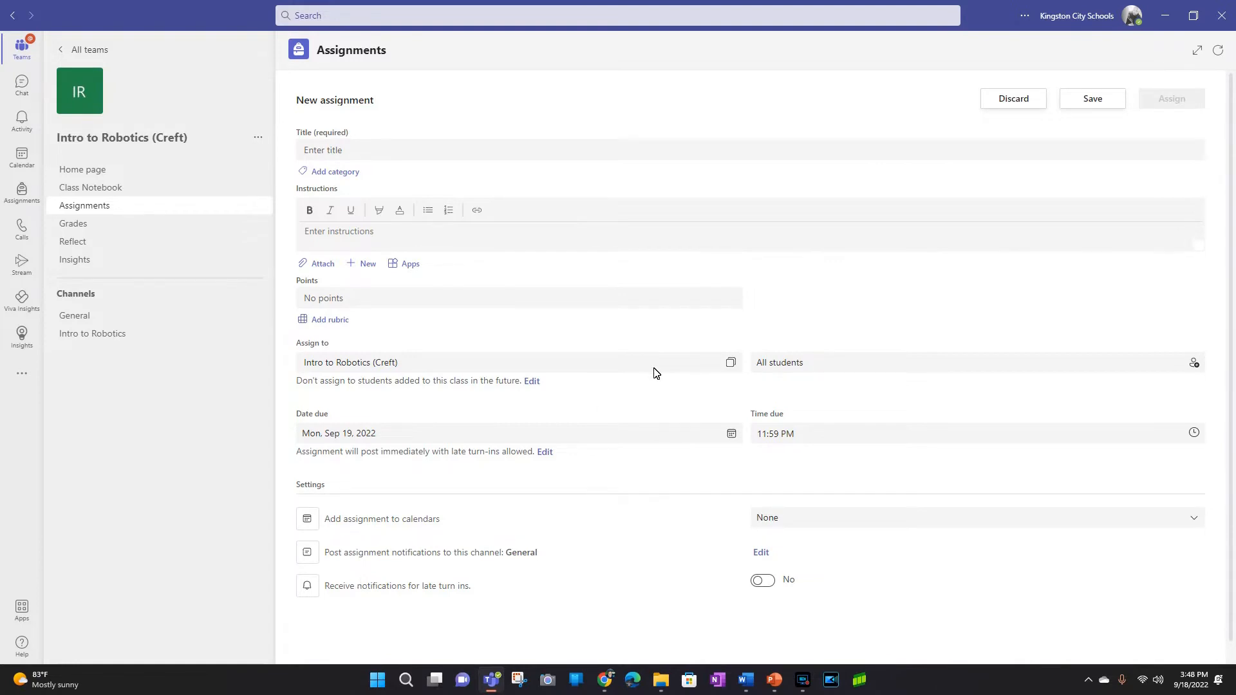
- Title the new assignment "Assignment 2 - Robotics Basics"
{"action": "left_click", "coordinate": [558, 152]}
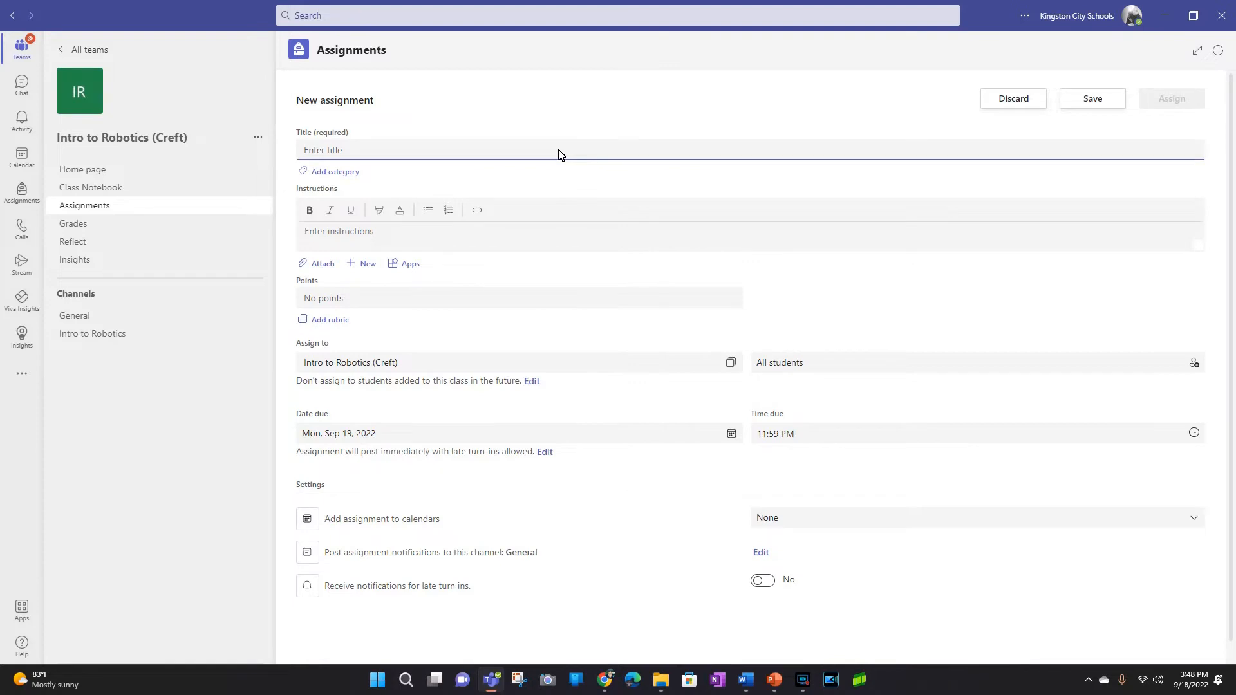
{"action": "type", "text": "a"}
{"action": "key", "text": "BackSpace"}
{"action": "type", "text": "Assignment 2 -"}
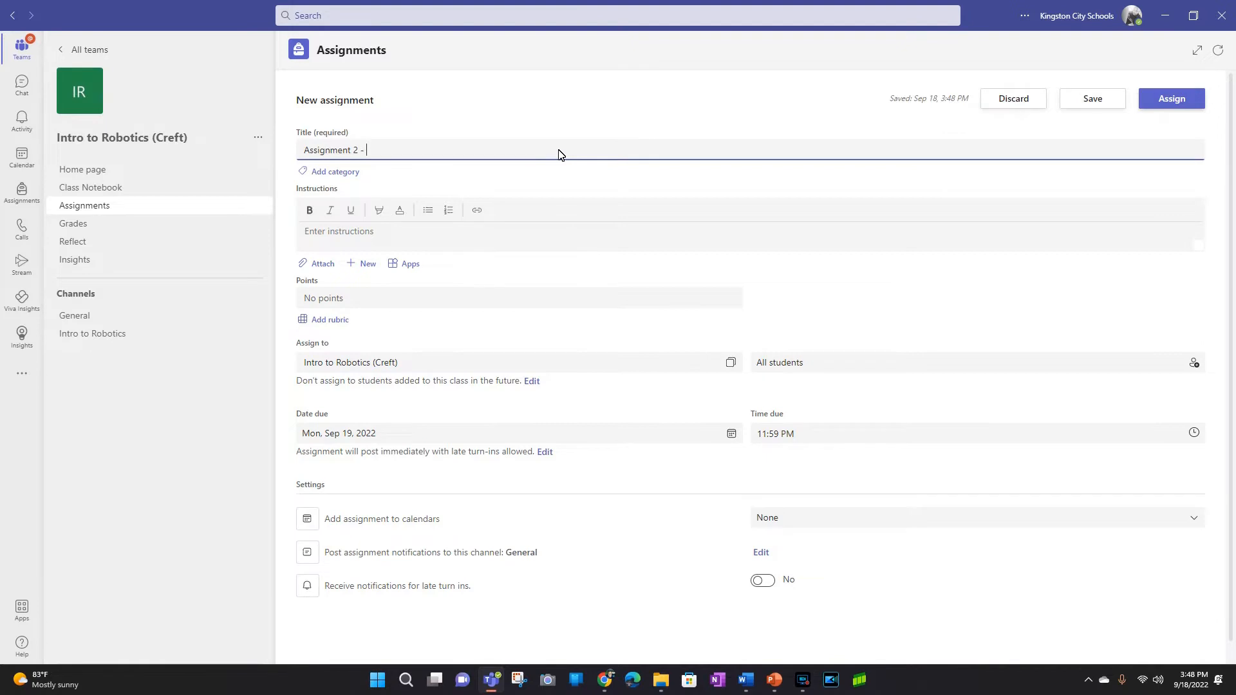
{"action": "type", "text": " Robotics"}
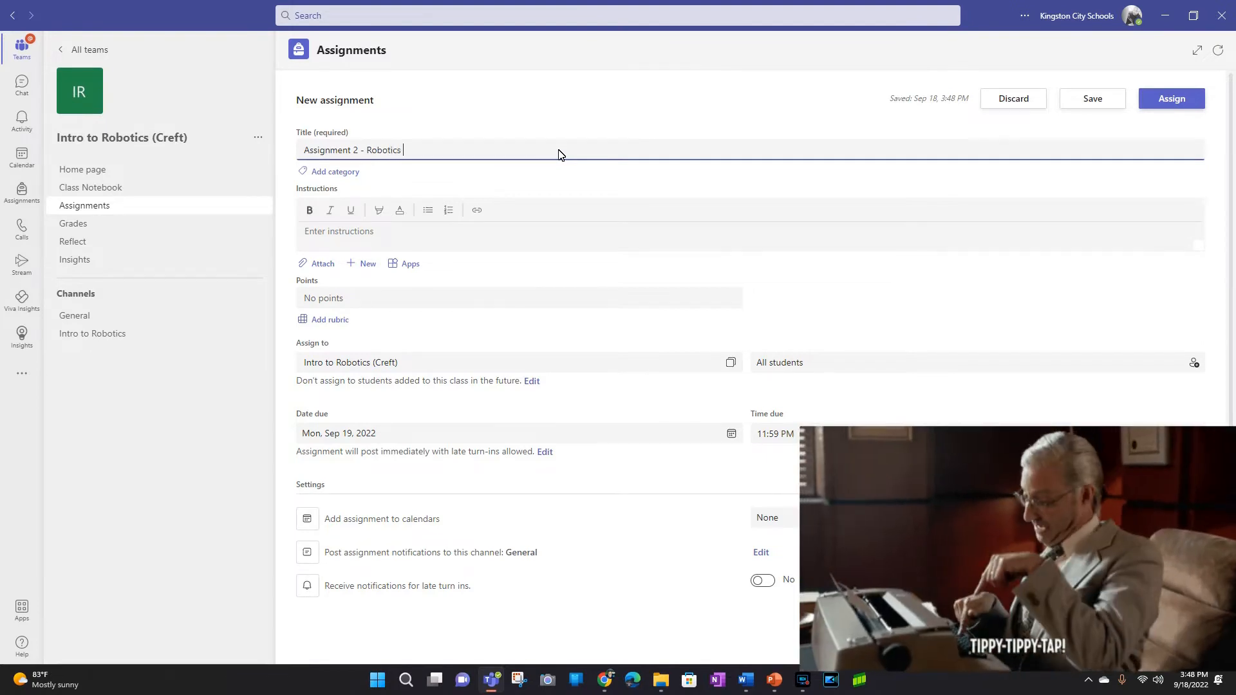
{"action": "type", "text": " Basics"}
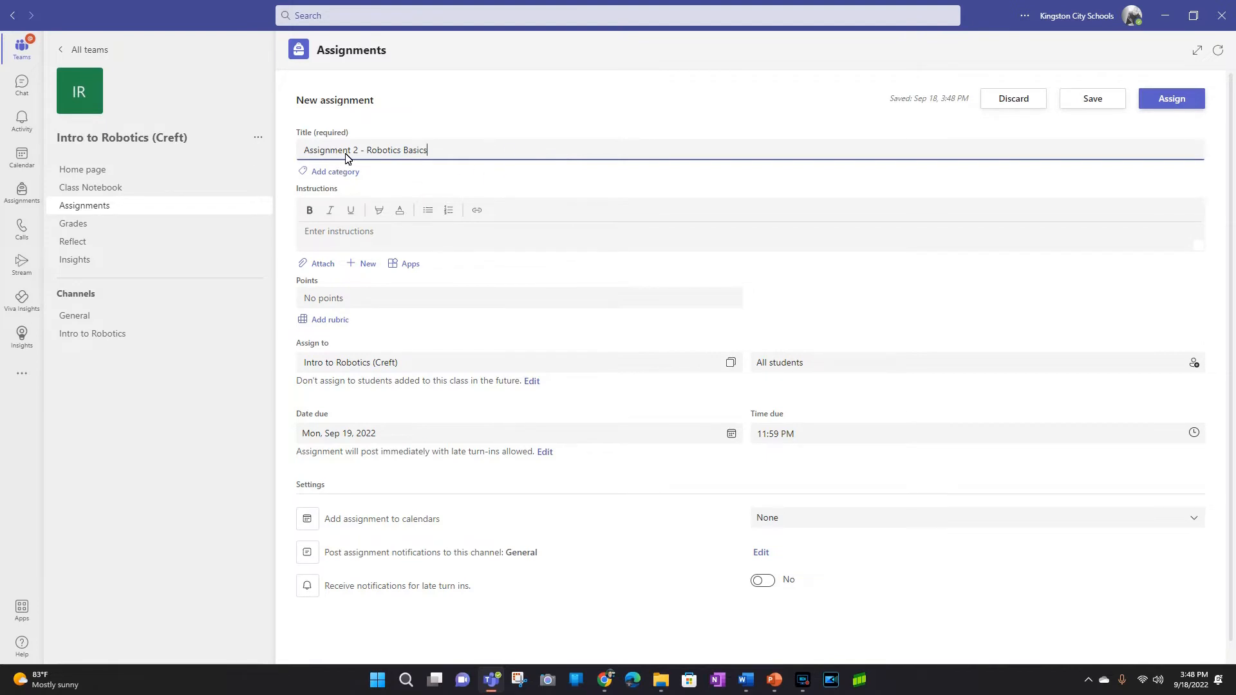
{"action": "left_click", "coordinate": [331, 177]}
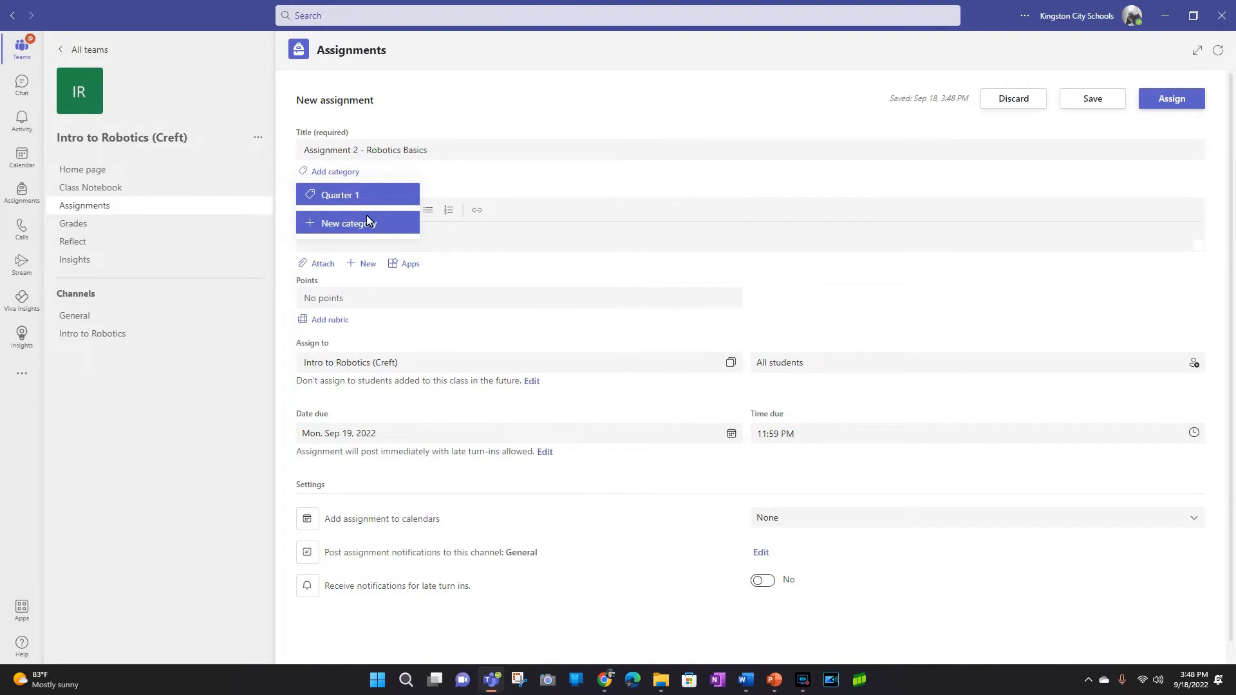
{"action": "left_click", "coordinate": [363, 195]}
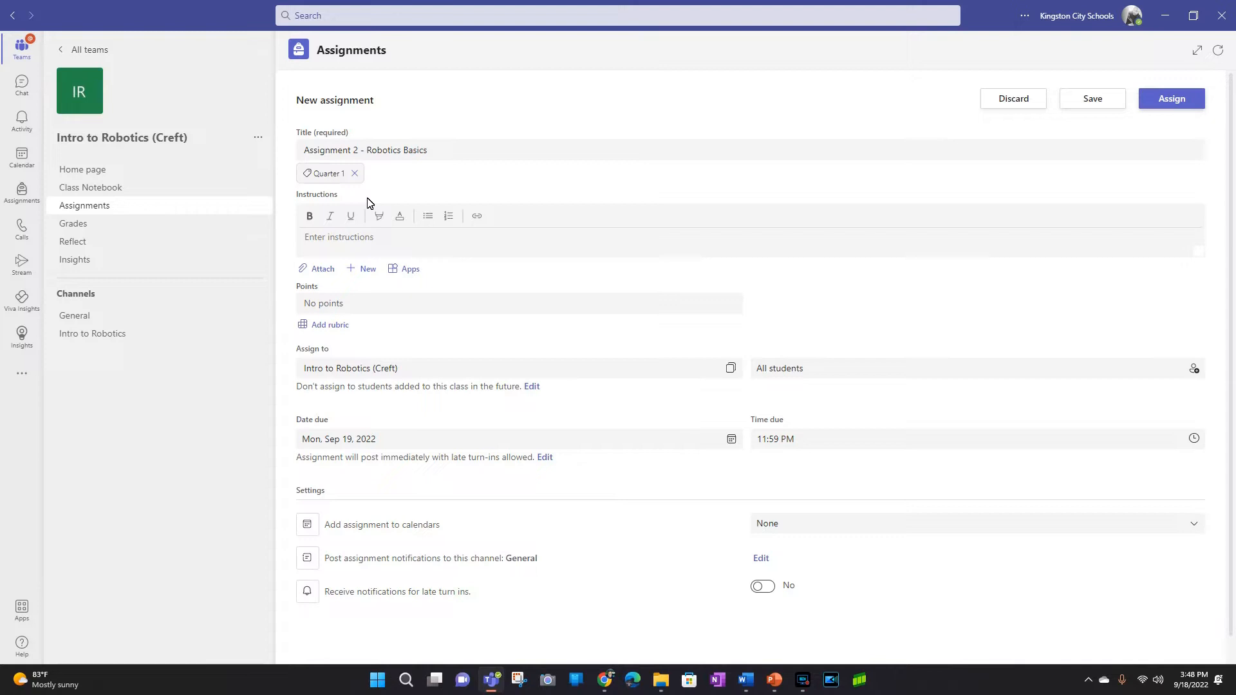
{"action": "left_click", "coordinate": [359, 174]}
{"action": "left_click", "coordinate": [359, 175]}
- Tag the assignment with the existing Quarter 1 category
{"action": "left_click", "coordinate": [341, 173]}
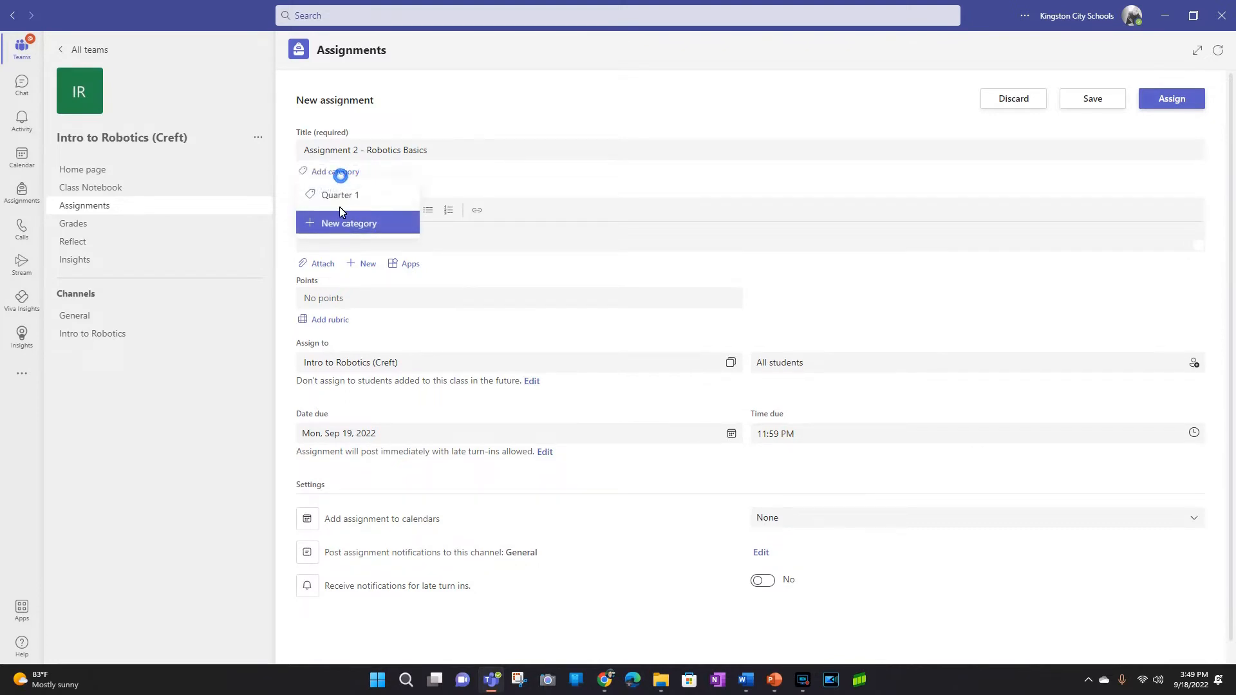
{"action": "left_click", "coordinate": [341, 198]}
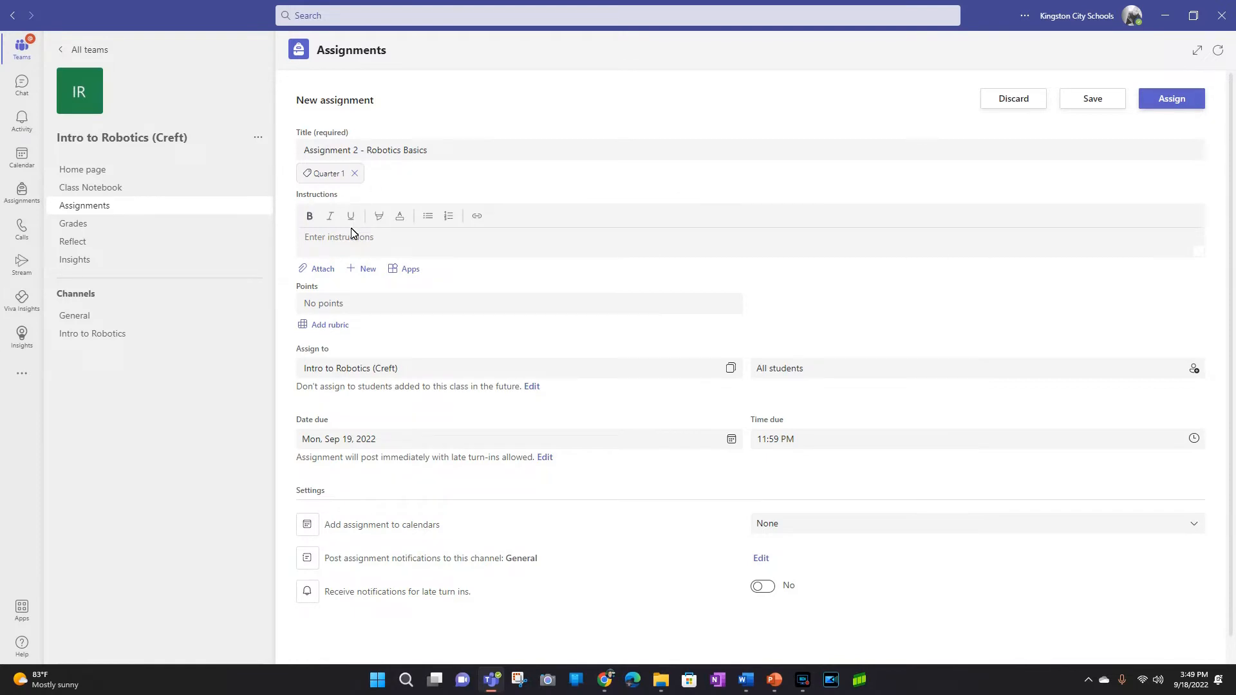
- Fill in instructions to define this unit's key terms using digital, lecture and analog (dictionary) resources, with bonus points for images that help define them
{"action": "left_click", "coordinate": [330, 240]}
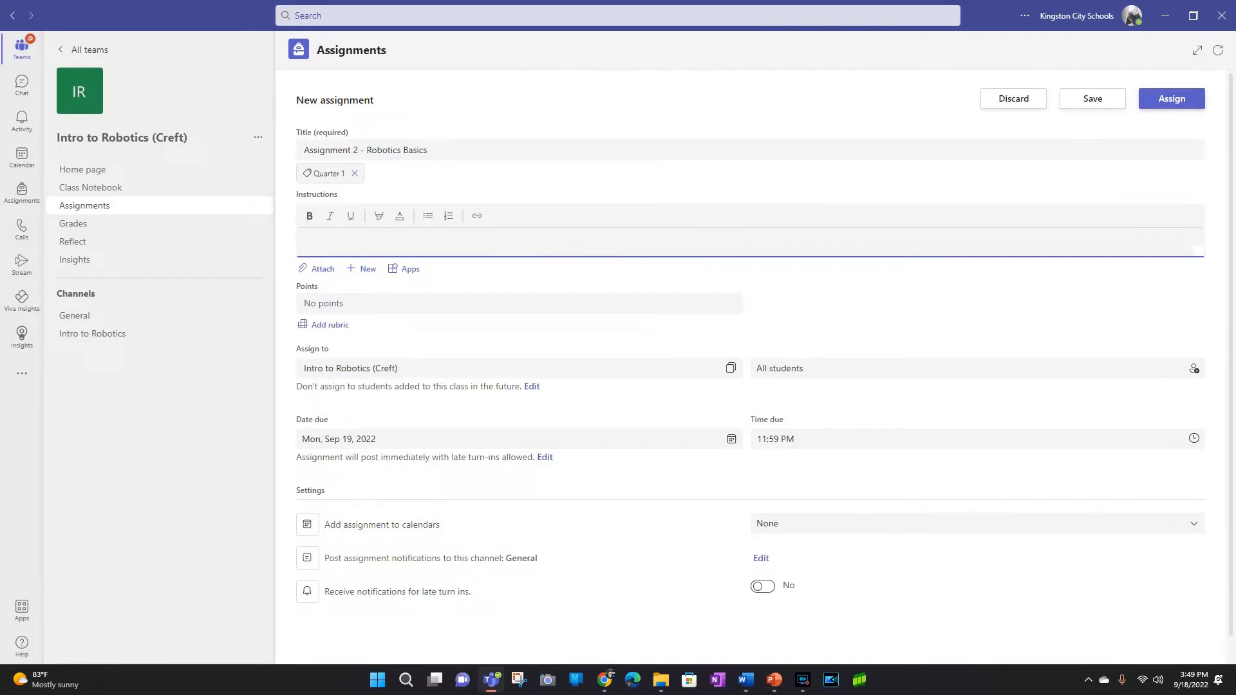
{"action": "key", "text": "alt+Tab"}
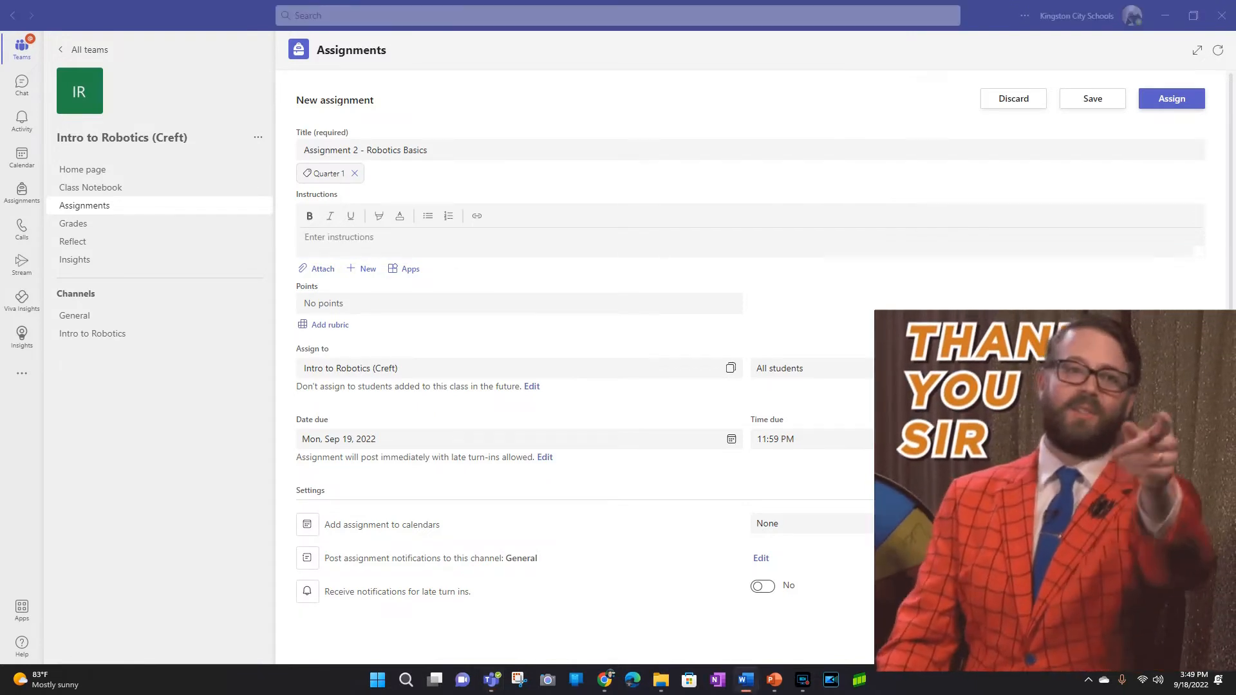
{"action": "left_click", "coordinate": [467, 247]}
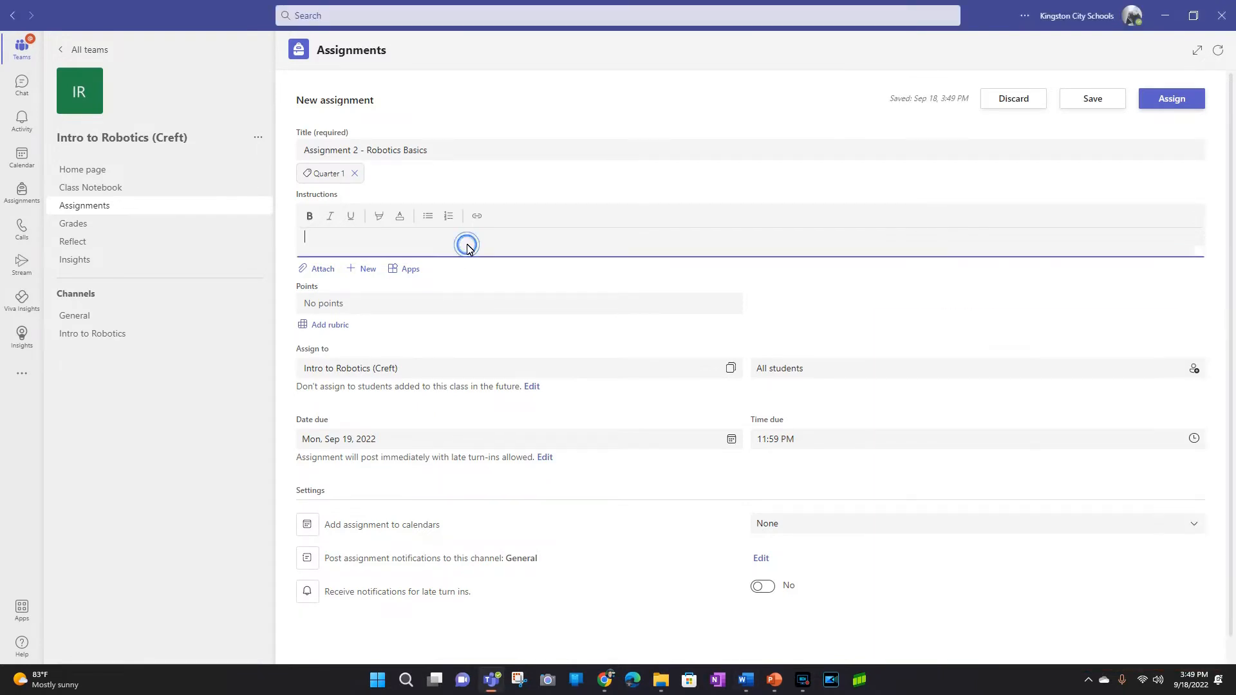
{"action": "type", "text": "In this assignment you will use digital, our lecture, and analog resources (dictionary) to define the key terms for this unit. **Bonus points for those that add images that help define the terms**"}
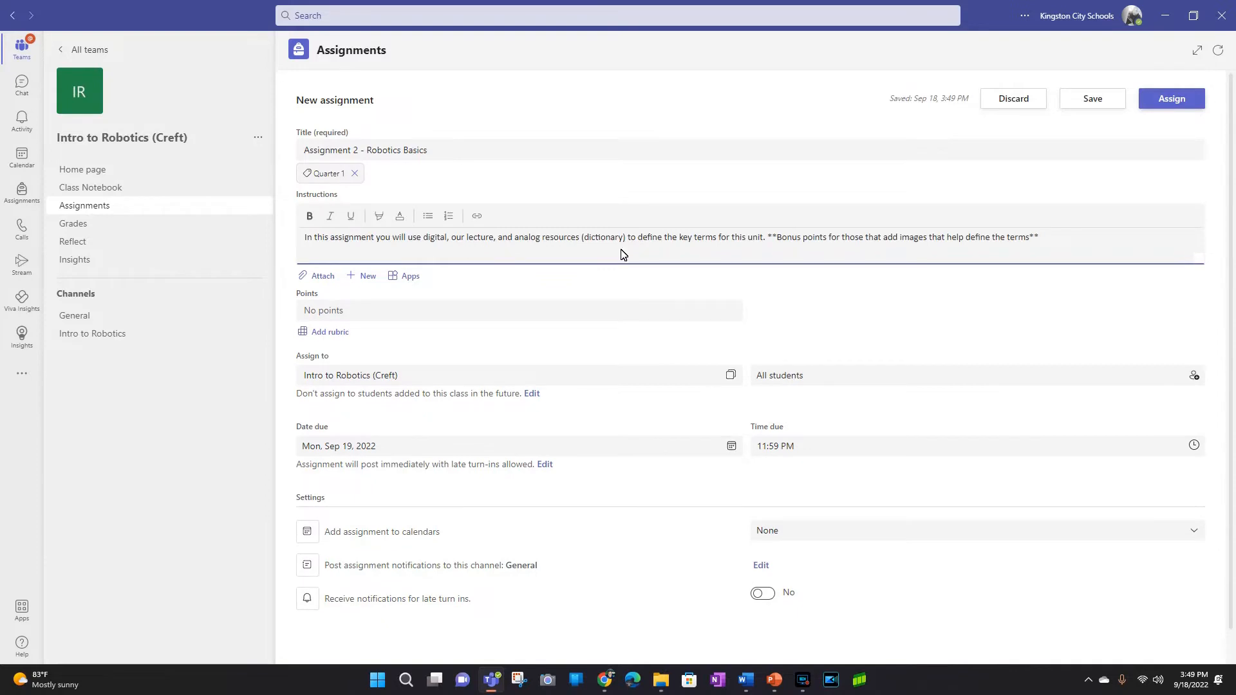
- Move the bonus points sentence in the instructions onto its own line and set the assignment's points to 100
{"action": "left_click", "coordinate": [771, 238]}
{"action": "left_click", "coordinate": [769, 239]}
{"action": "key", "text": "Return"}
{"action": "key", "text": "Return"}
{"action": "key", "text": "BackSpace"}
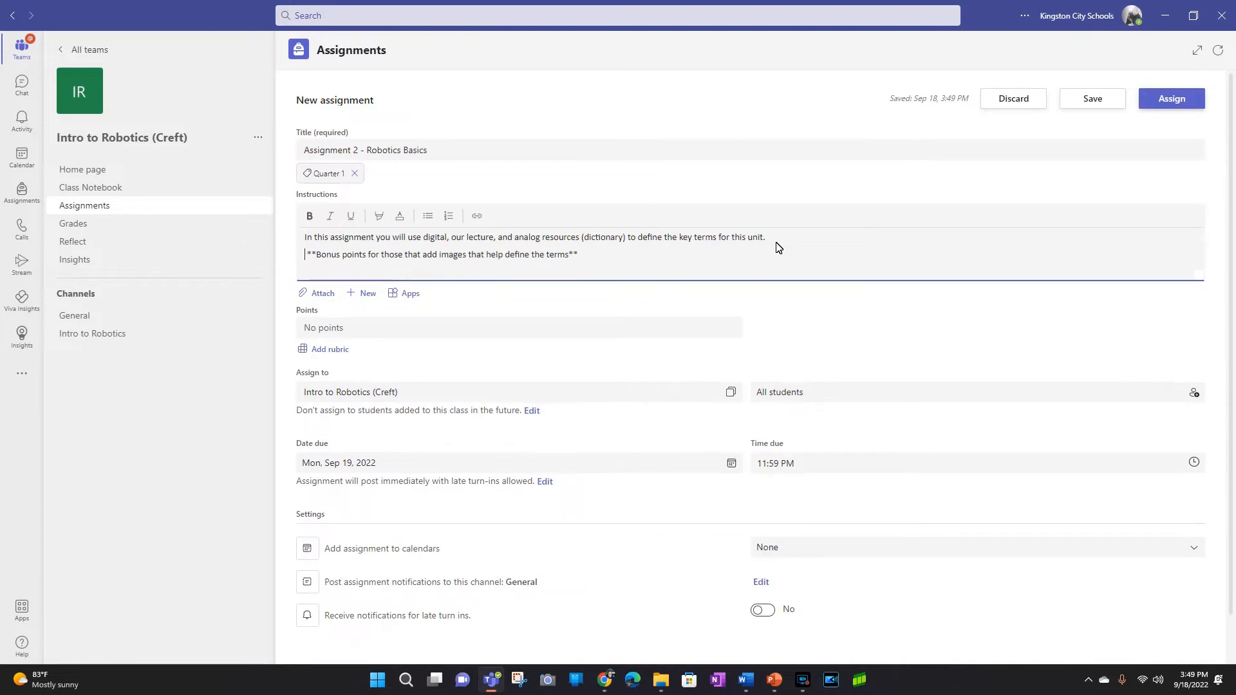
{"action": "left_click", "coordinate": [310, 329]}
{"action": "type", "text": "100"}
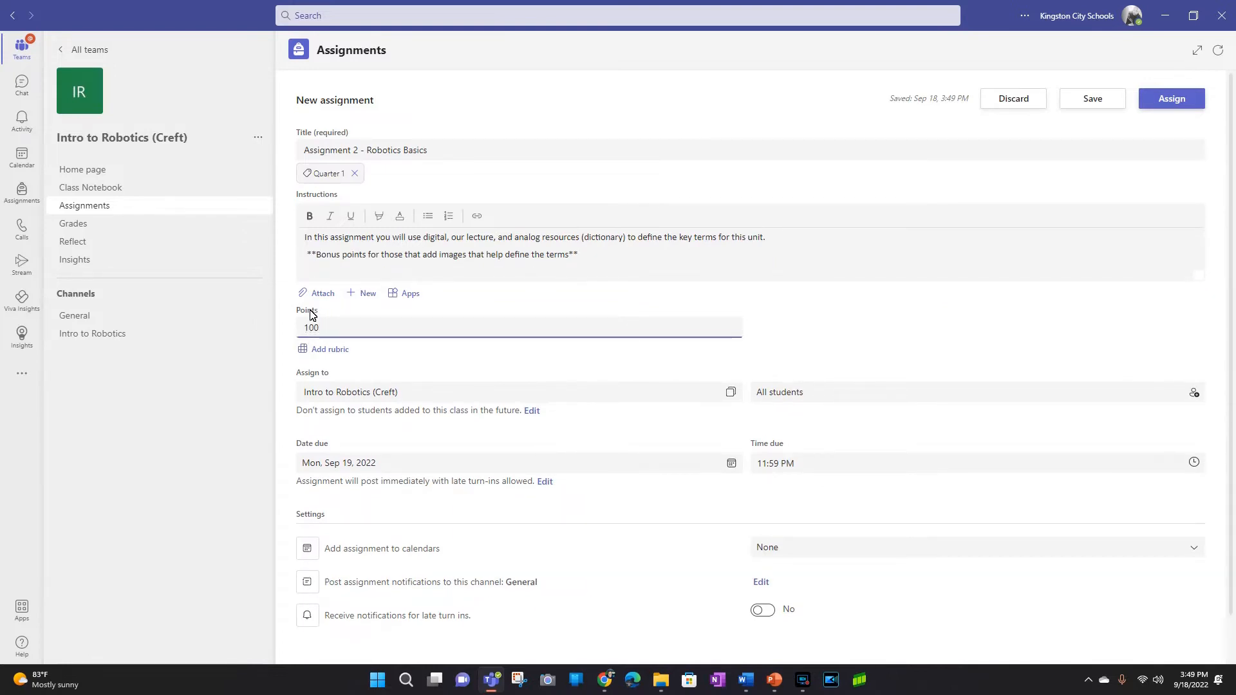
- Attach the Class Notebook page "Assignment 2 - Understanding the Basics of robotics" from _Teacher Only, Week One, copying it to the students' Engineering Notes section
{"action": "left_click", "coordinate": [318, 294]}
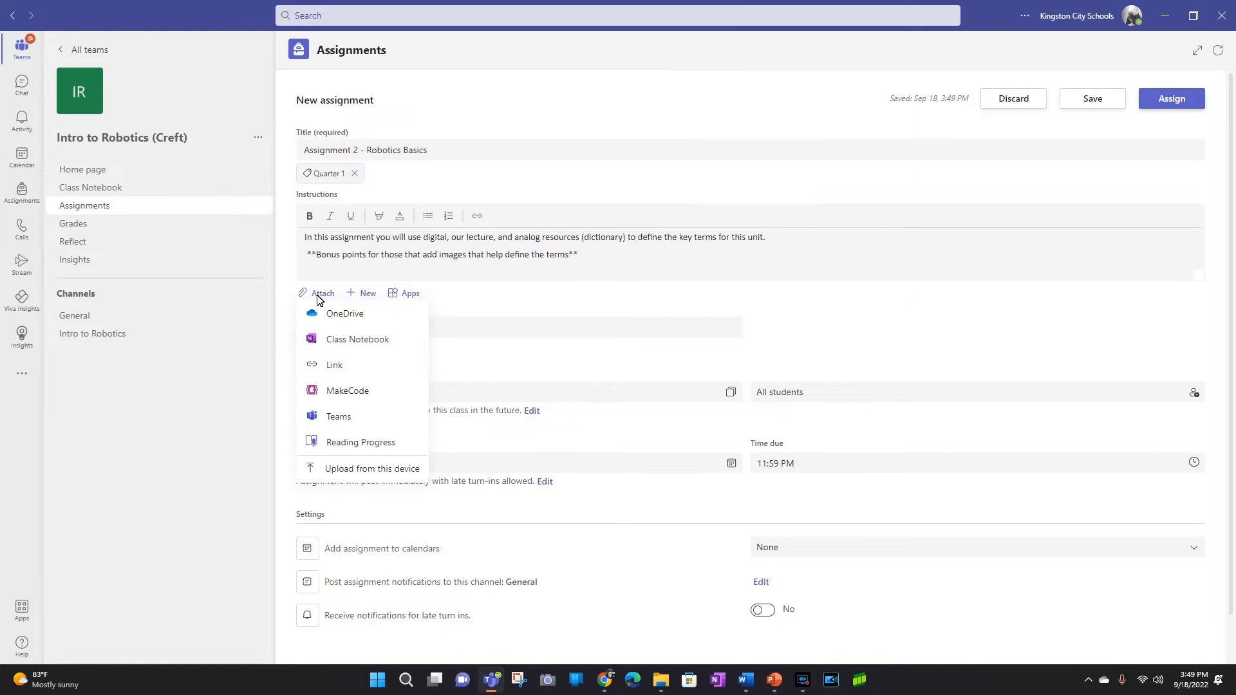
{"action": "left_click", "coordinate": [326, 345]}
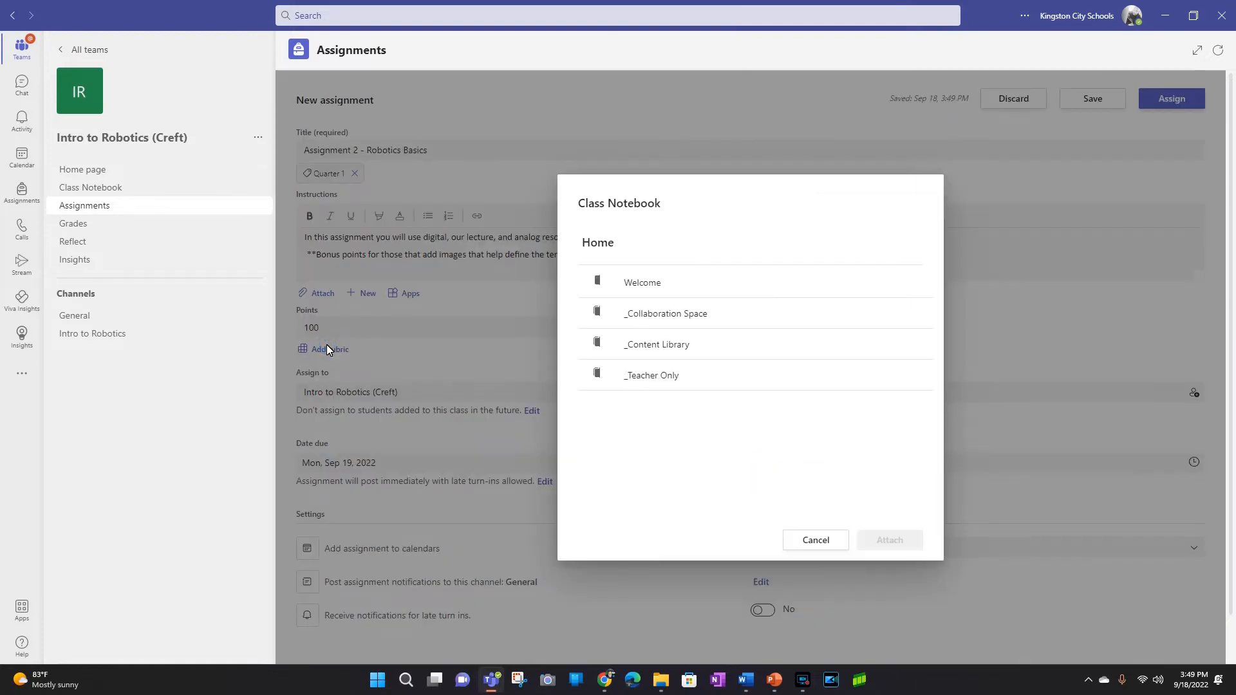
{"action": "left_click", "coordinate": [651, 377]}
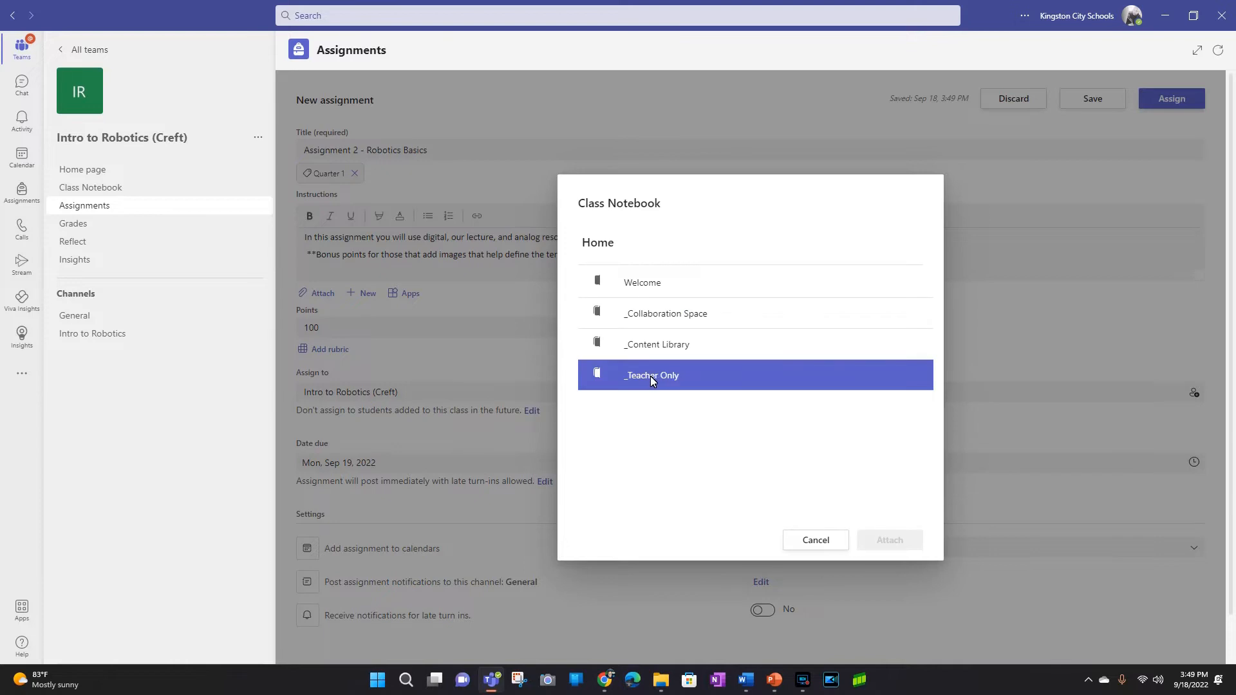
{"action": "left_click", "coordinate": [652, 380]}
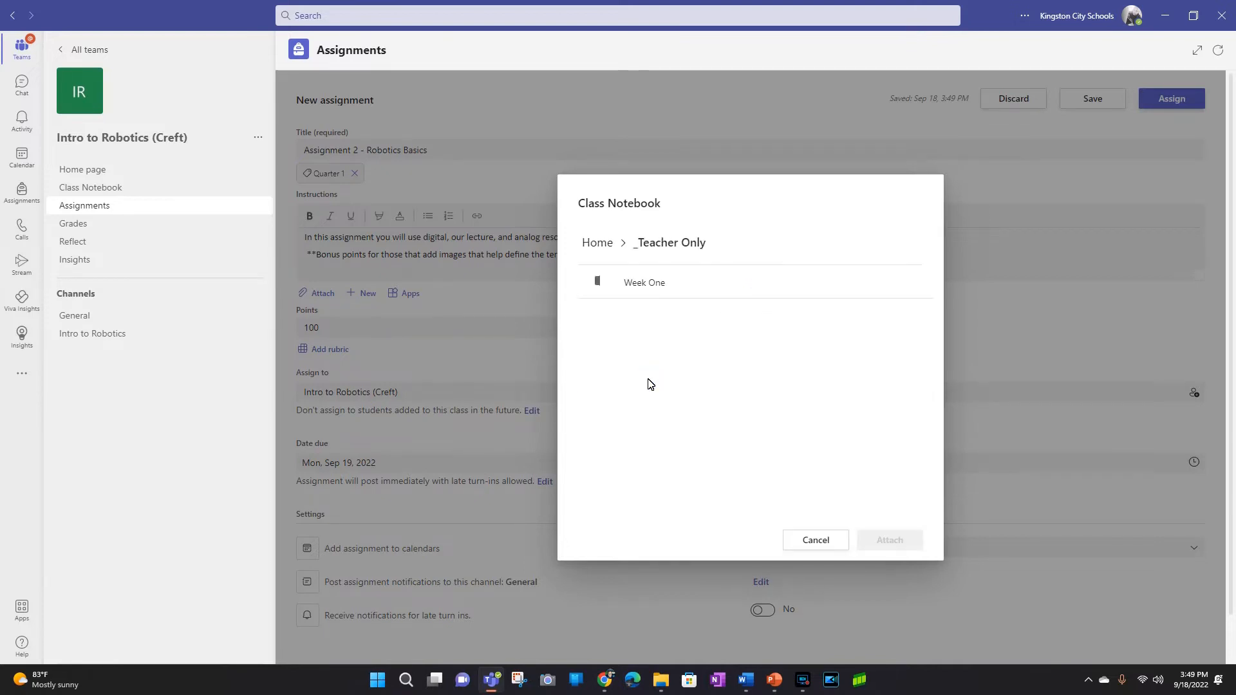
{"action": "left_click", "coordinate": [738, 284]}
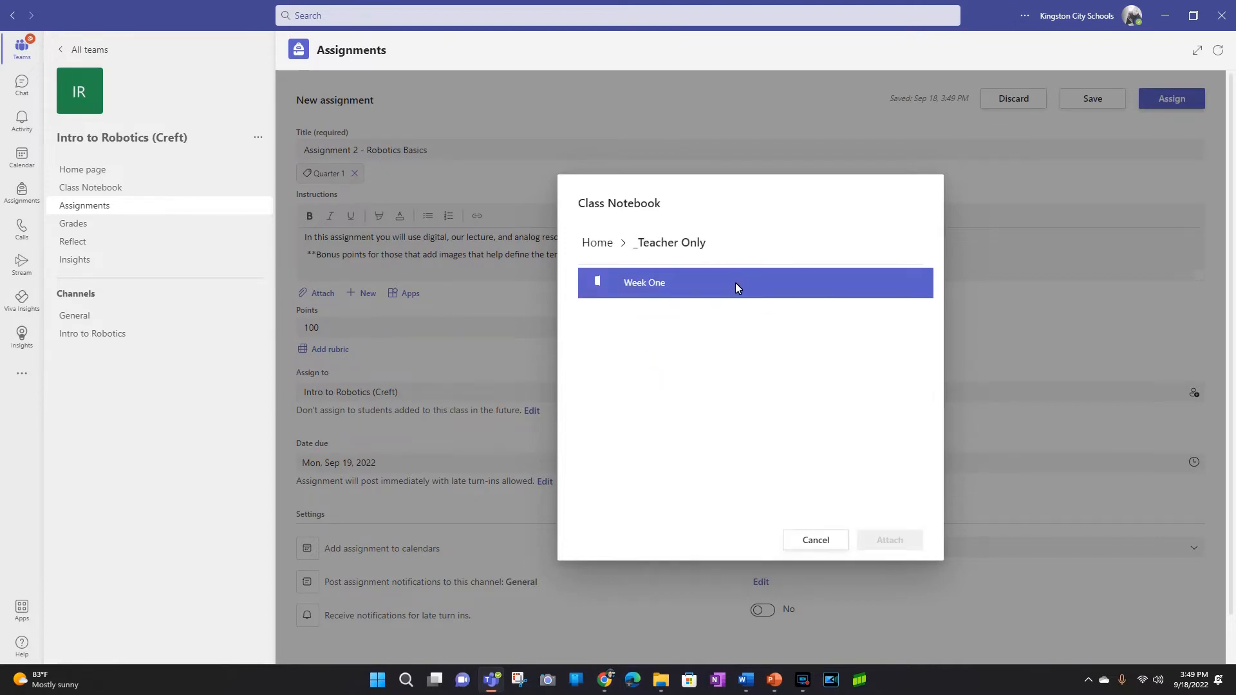
{"action": "left_click", "coordinate": [610, 294]}
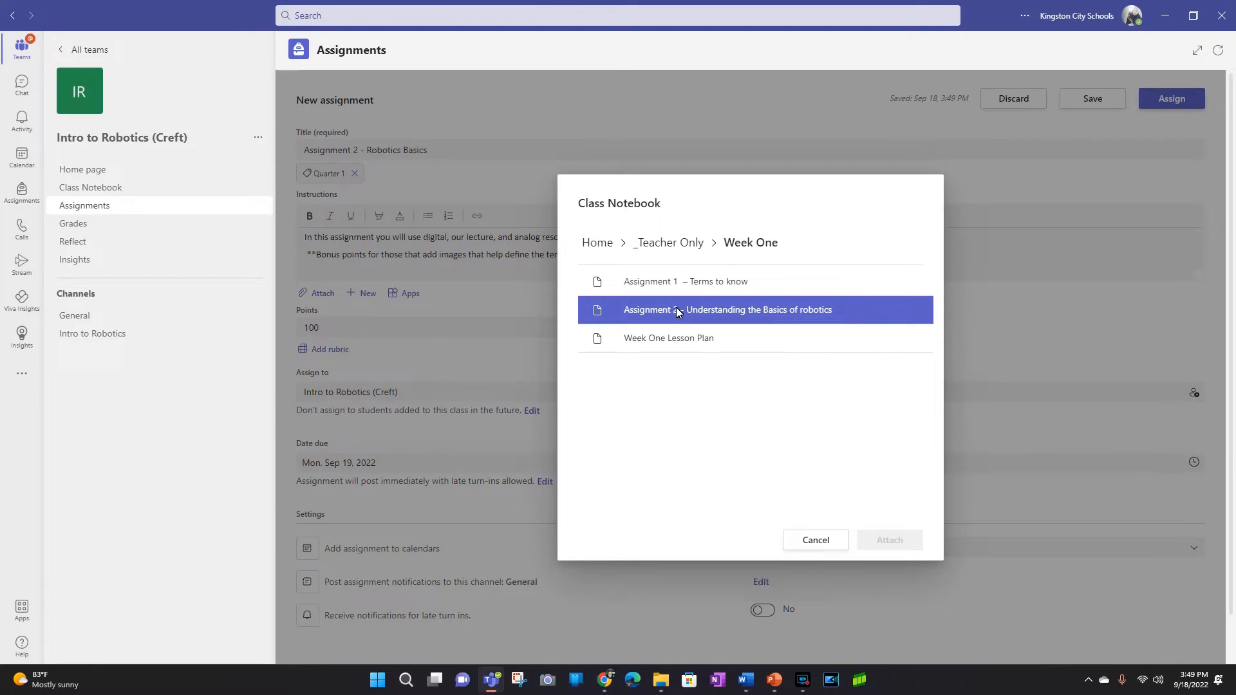
{"action": "left_click", "coordinate": [658, 311]}
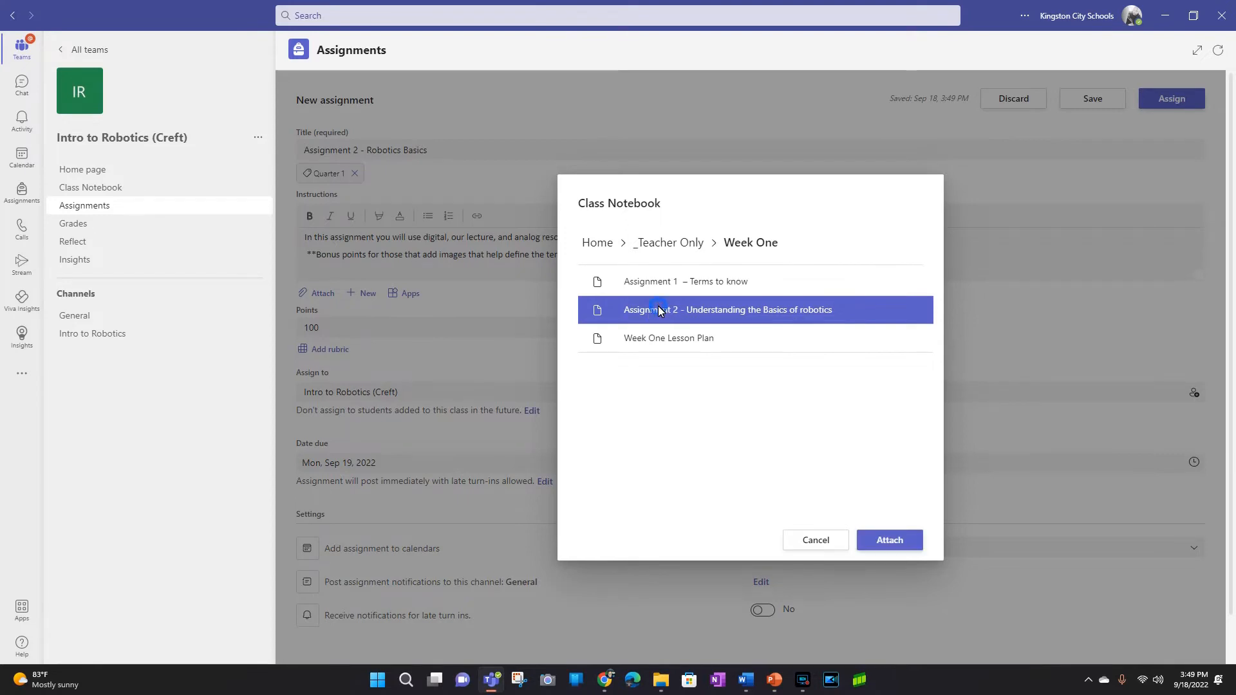
{"action": "left_click", "coordinate": [889, 544]}
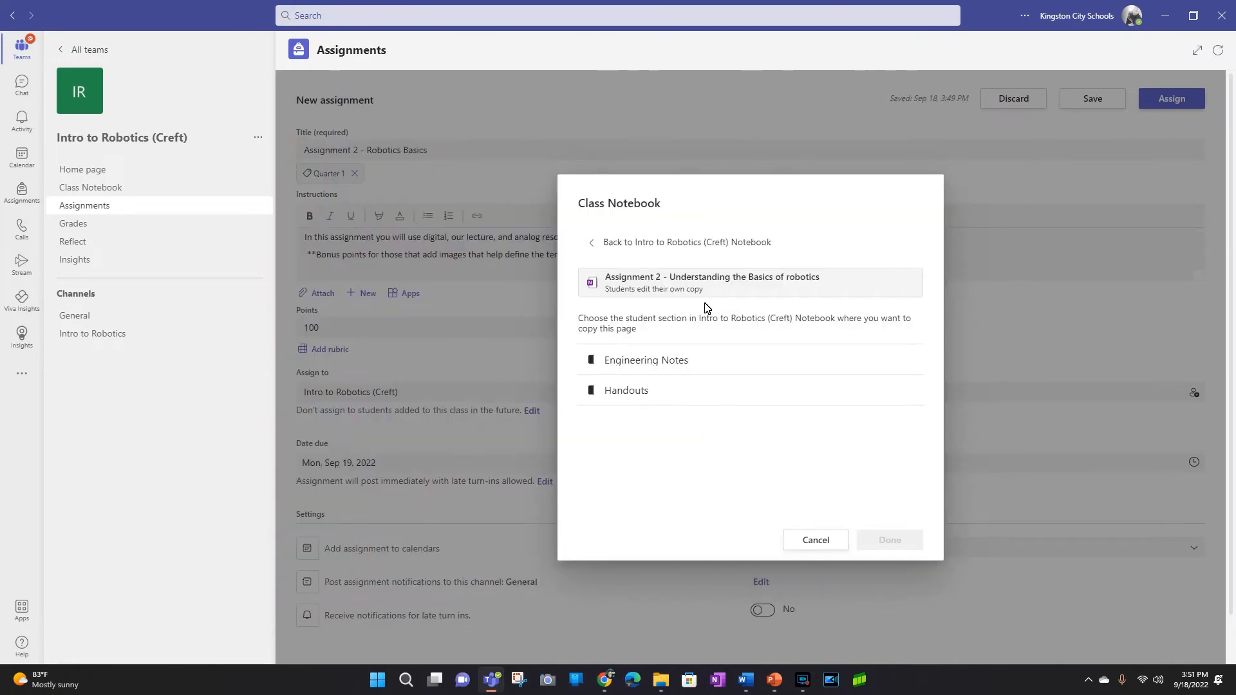
{"action": "left_click", "coordinate": [668, 355]}
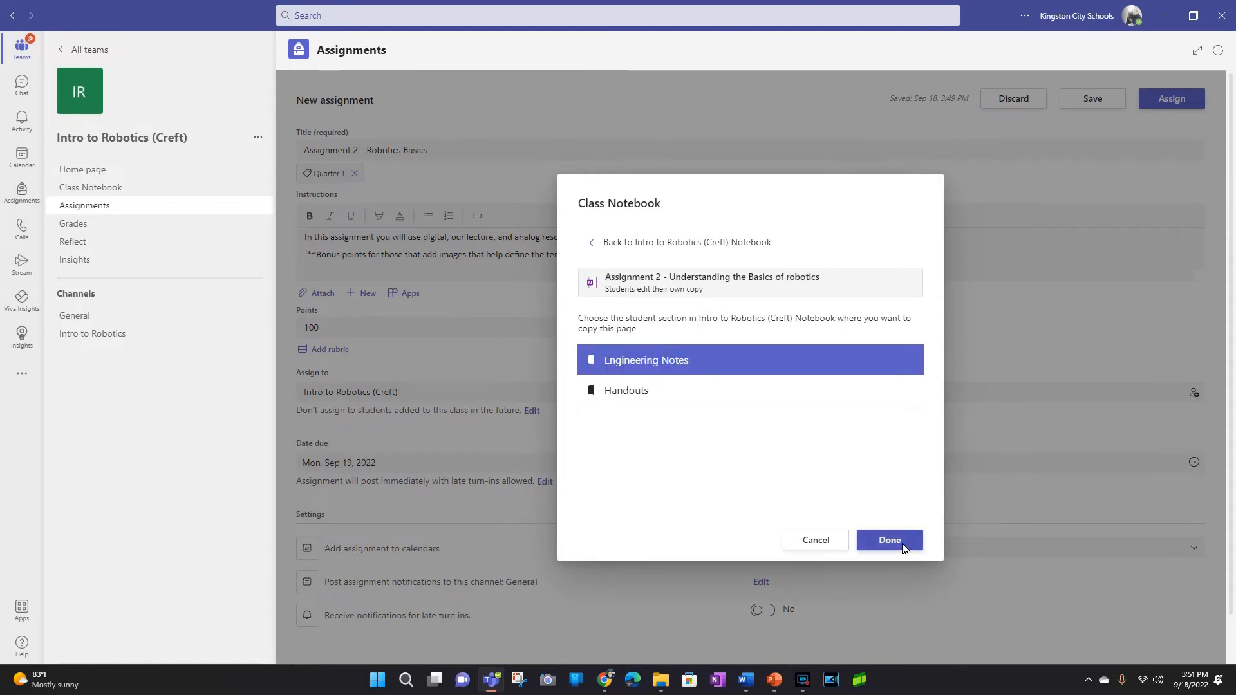
{"action": "left_click", "coordinate": [891, 541]}
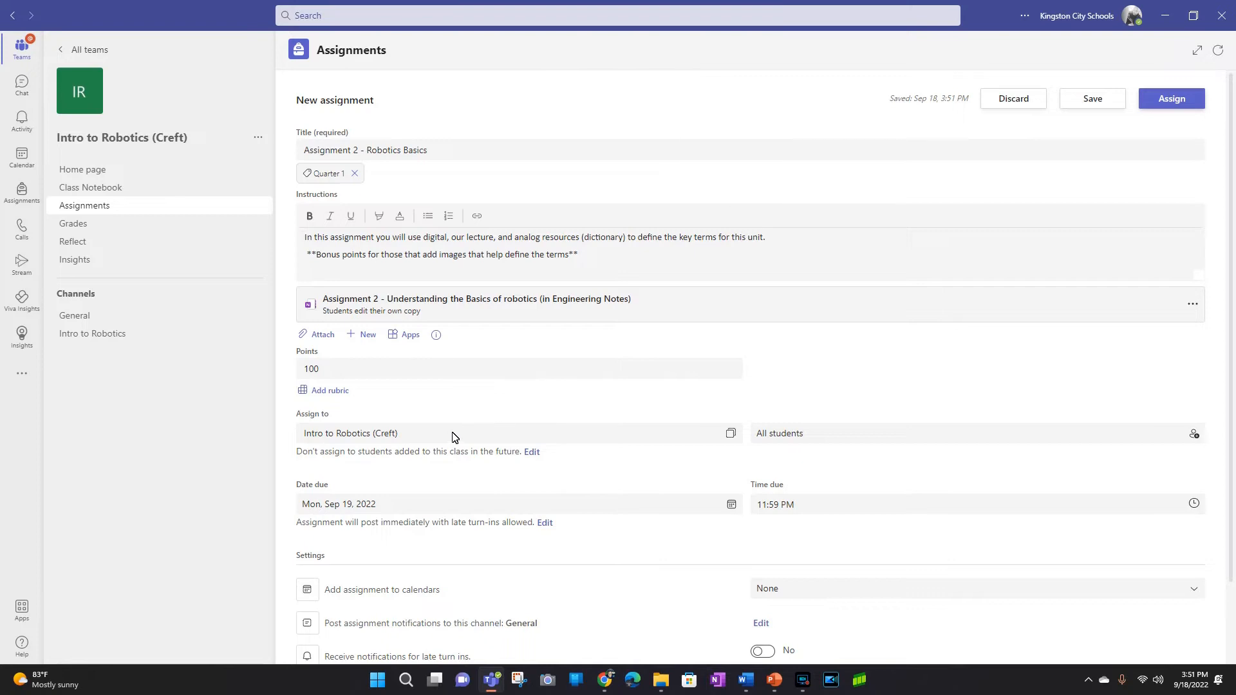
- Also assign it to Training 1, MIE Training, Period 1 (Training), Teacher Training, Example Class (Training) and Example Secondary Class Setup (Training)
{"action": "left_click", "coordinate": [378, 437]}
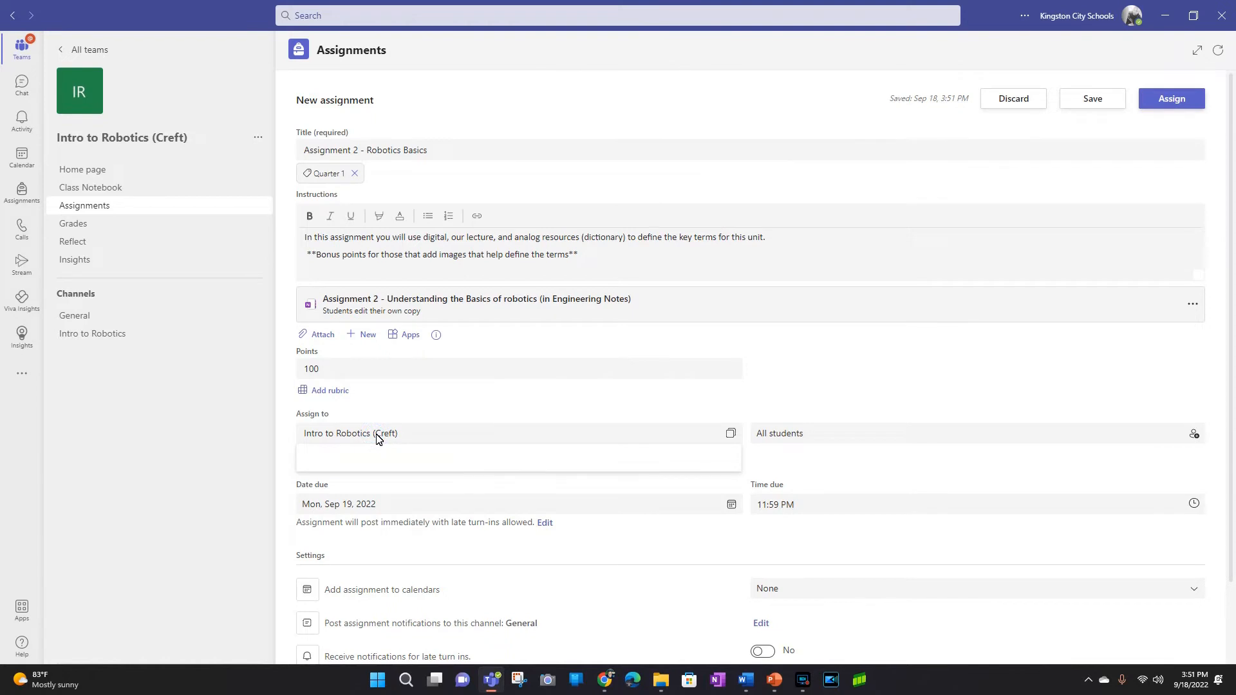
{"action": "left_click", "coordinate": [377, 438]}
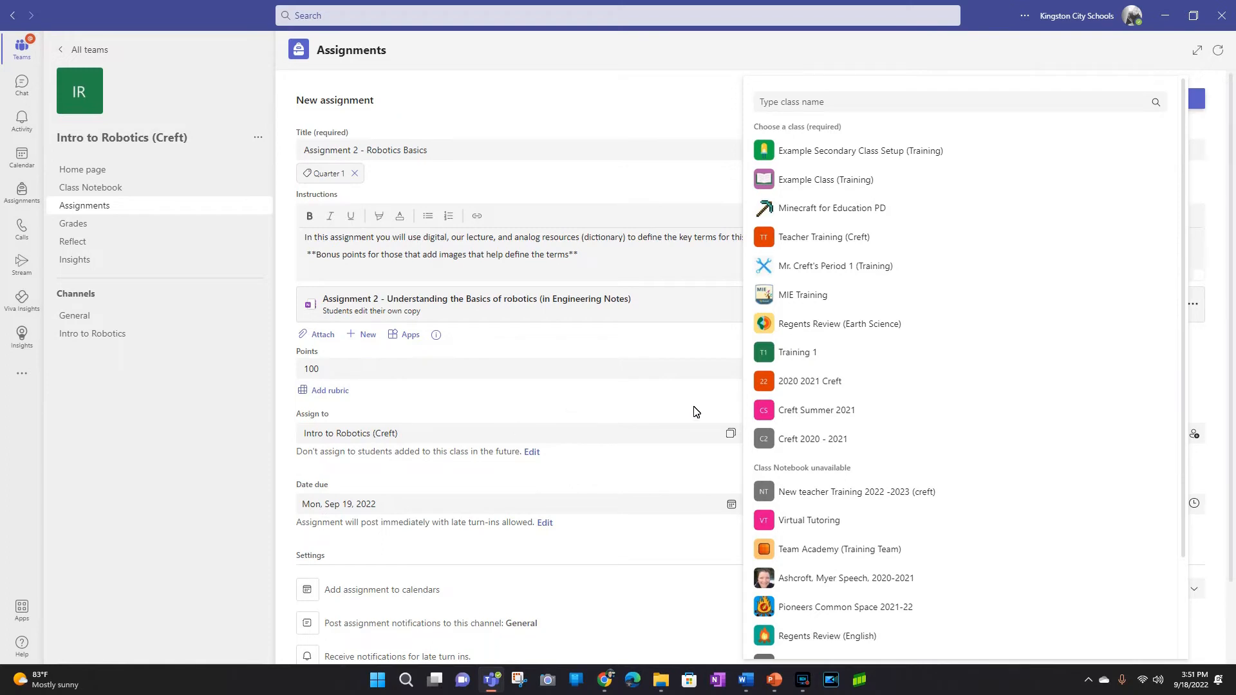
{"action": "left_click", "coordinate": [803, 365]}
{"action": "left_click", "coordinate": [871, 293]}
{"action": "left_click", "coordinate": [875, 268]}
{"action": "left_click", "coordinate": [857, 234]}
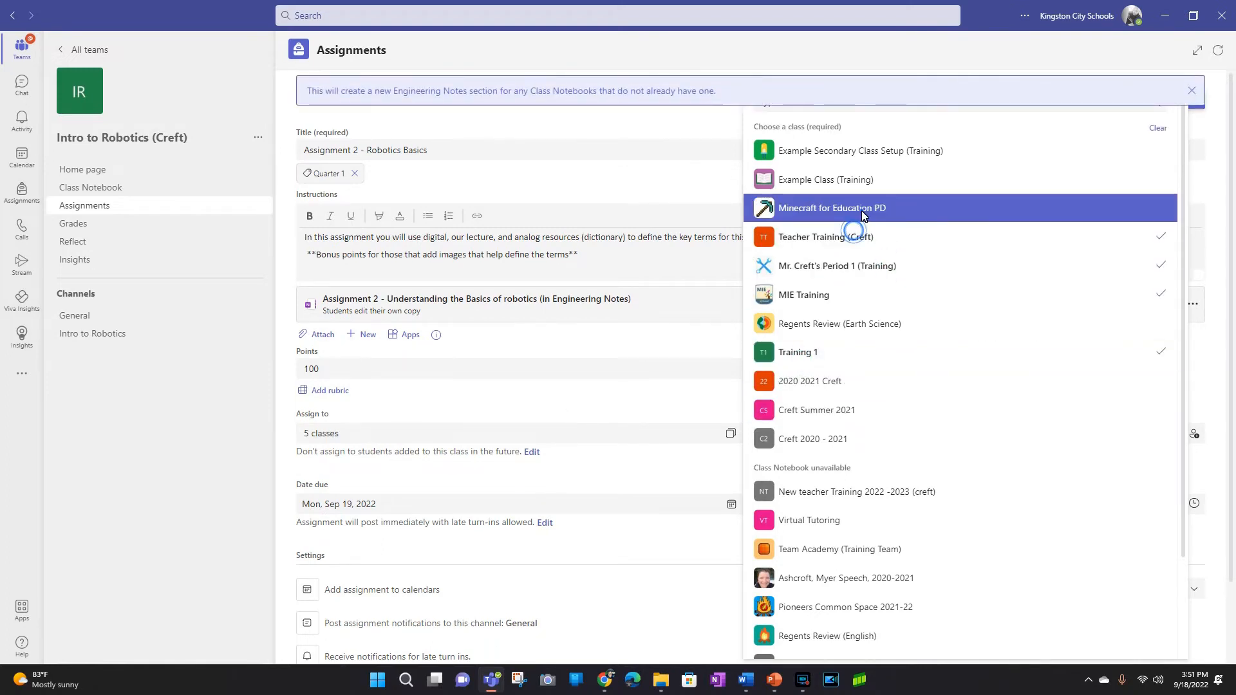
{"action": "left_click", "coordinate": [865, 186]}
{"action": "left_click", "coordinate": [874, 154]}
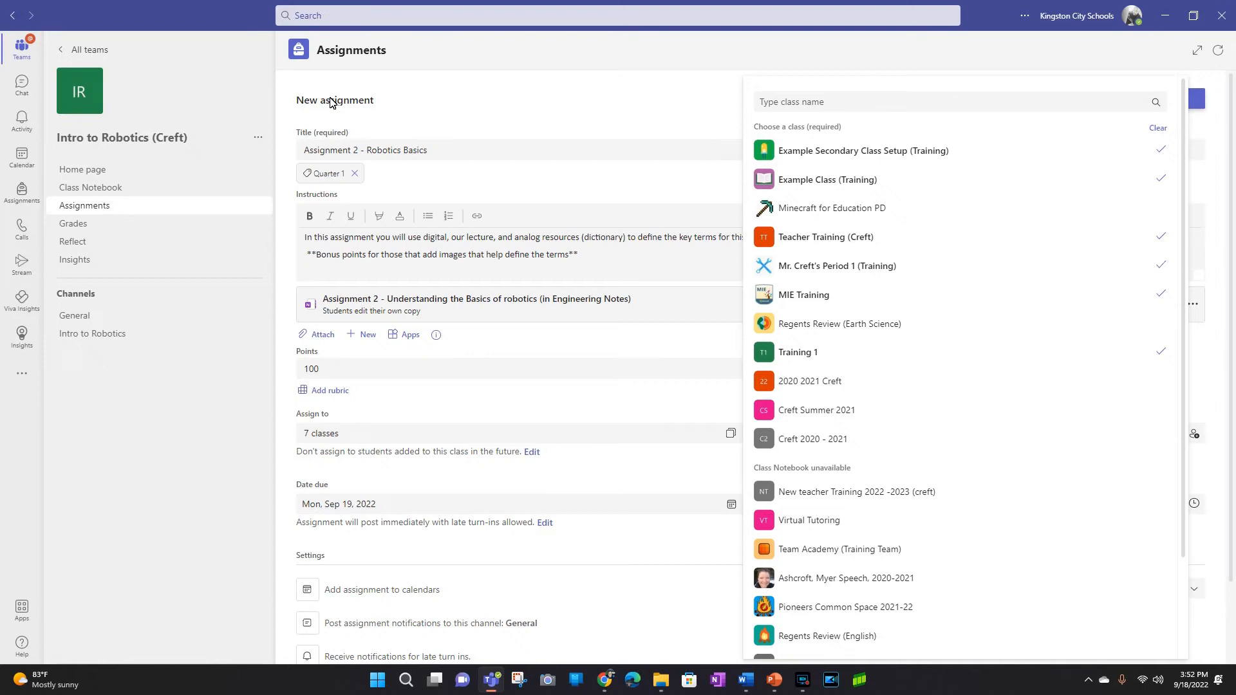
{"action": "left_click", "coordinate": [602, 399]}
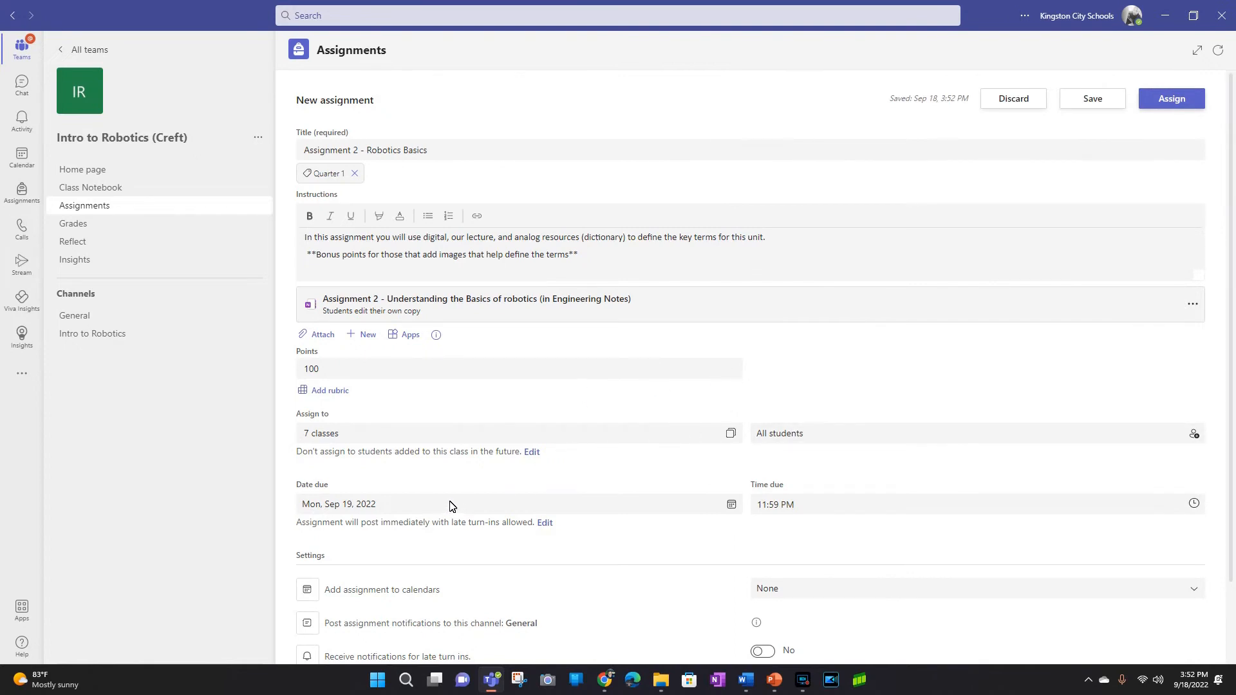
- Set the due time to 4:30 PM and assign the finished assignment to the selected classes
{"action": "scroll", "coordinate": [451, 505], "scroll_direction": "down", "scroll_amount": 3}
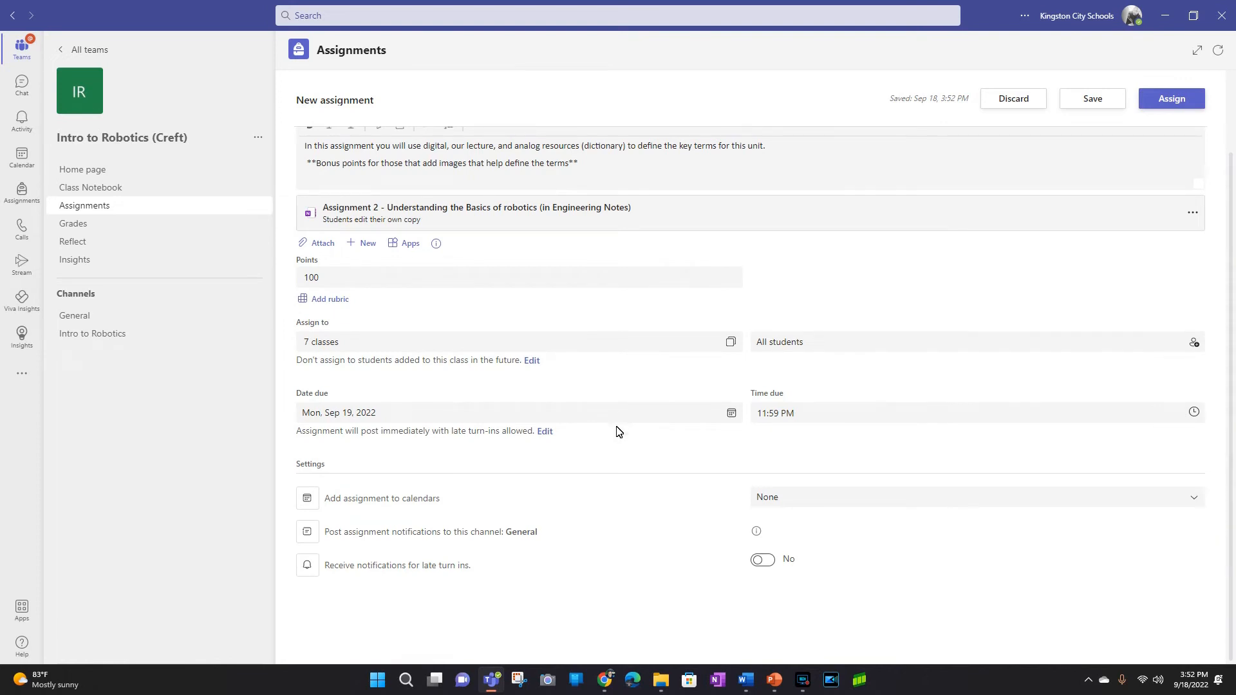
{"action": "left_click", "coordinate": [855, 410]}
{"action": "left_click", "coordinate": [1191, 412]}
{"action": "left_click", "coordinate": [405, 306]}
{"action": "left_click", "coordinate": [1182, 102]}
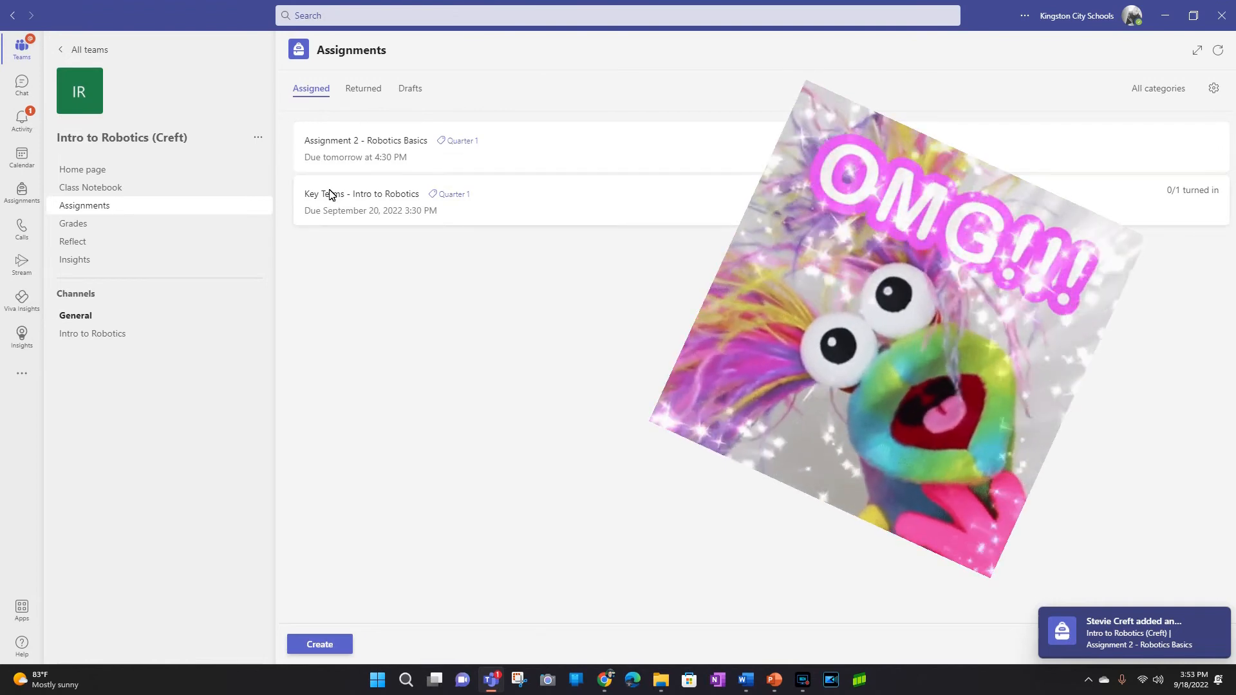
- Open the assigned "Assignment 2 - Robotics Basics" to review the students' turn-in status
{"action": "left_click", "coordinate": [414, 158]}
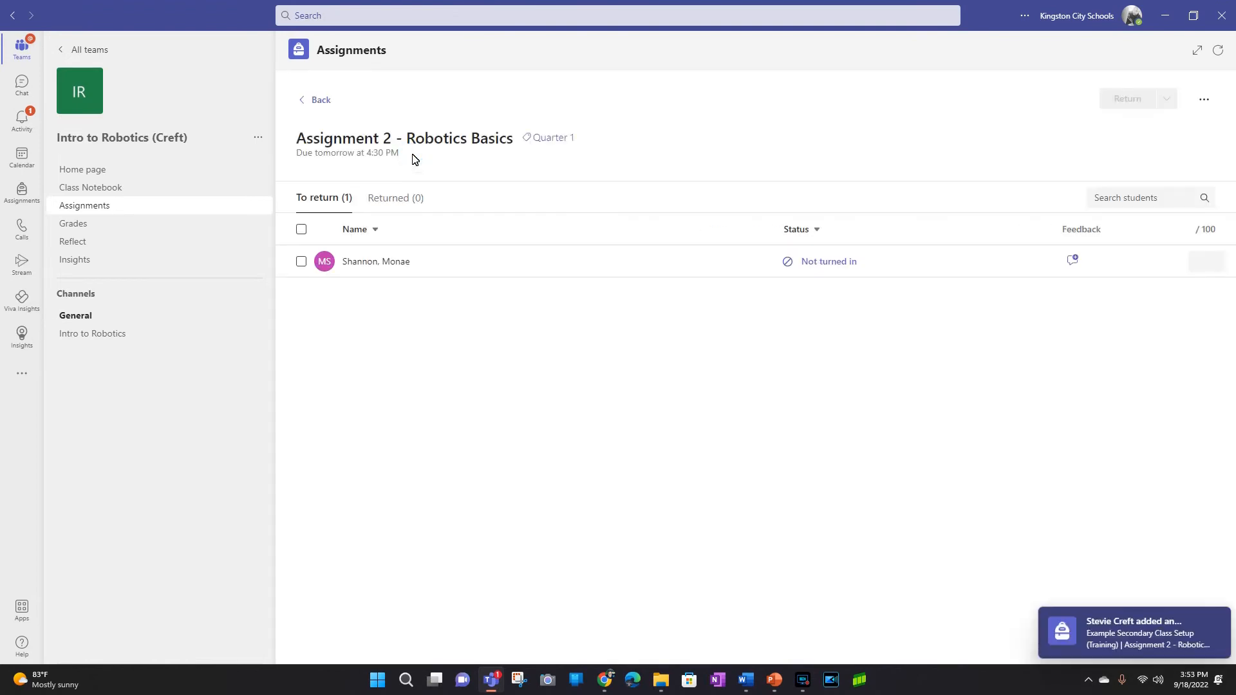
- Preview "Assignment 2 - Robotics Basics" in student view and reopen the assignment from its post in the General channel
{"action": "left_click", "coordinate": [1203, 99]}
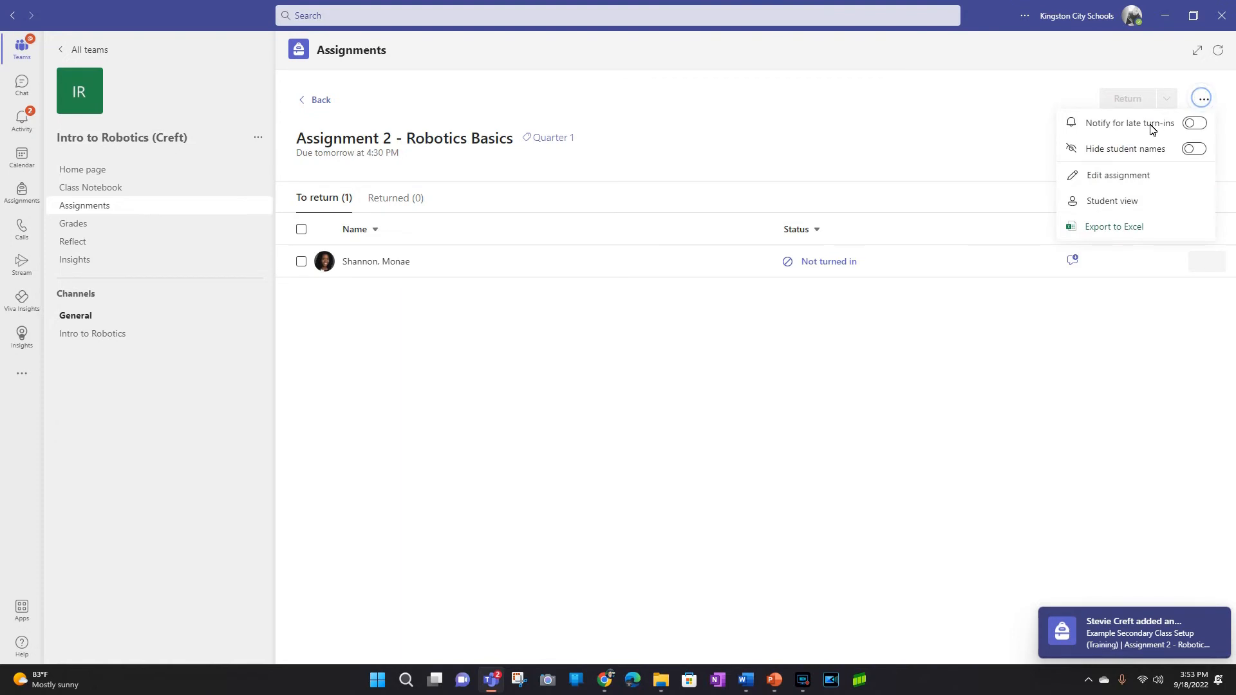
{"action": "left_click", "coordinate": [1085, 200]}
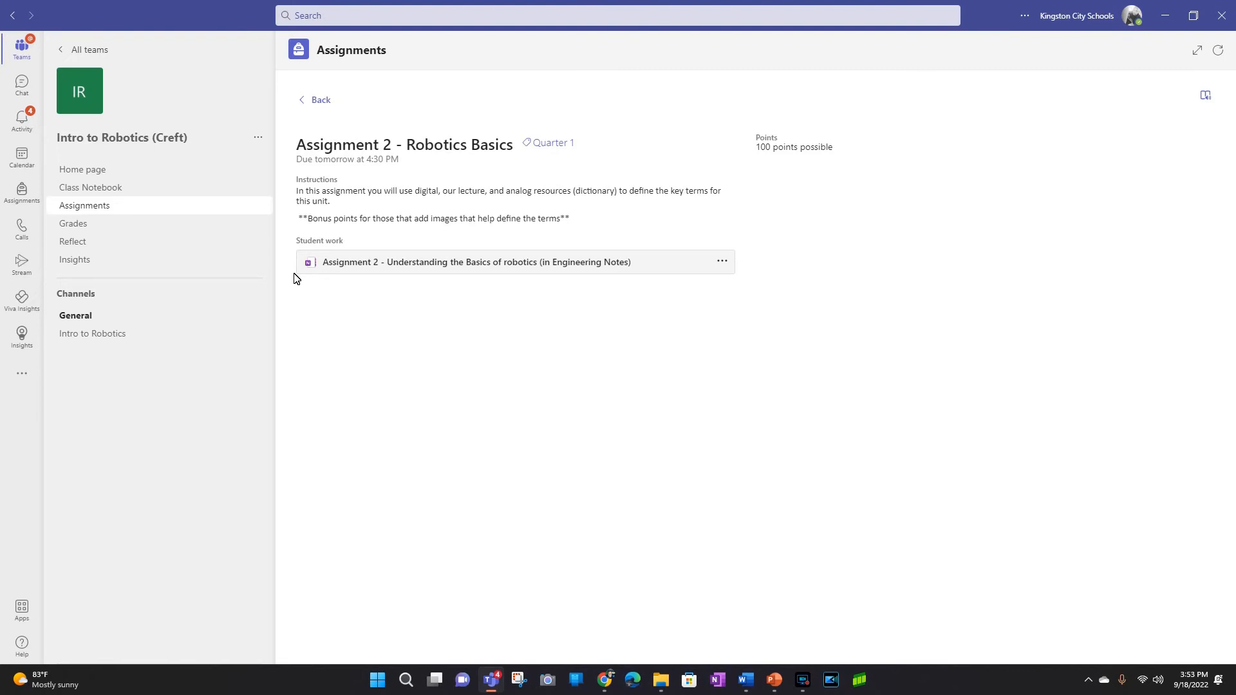
{"action": "left_click", "coordinate": [129, 316]}
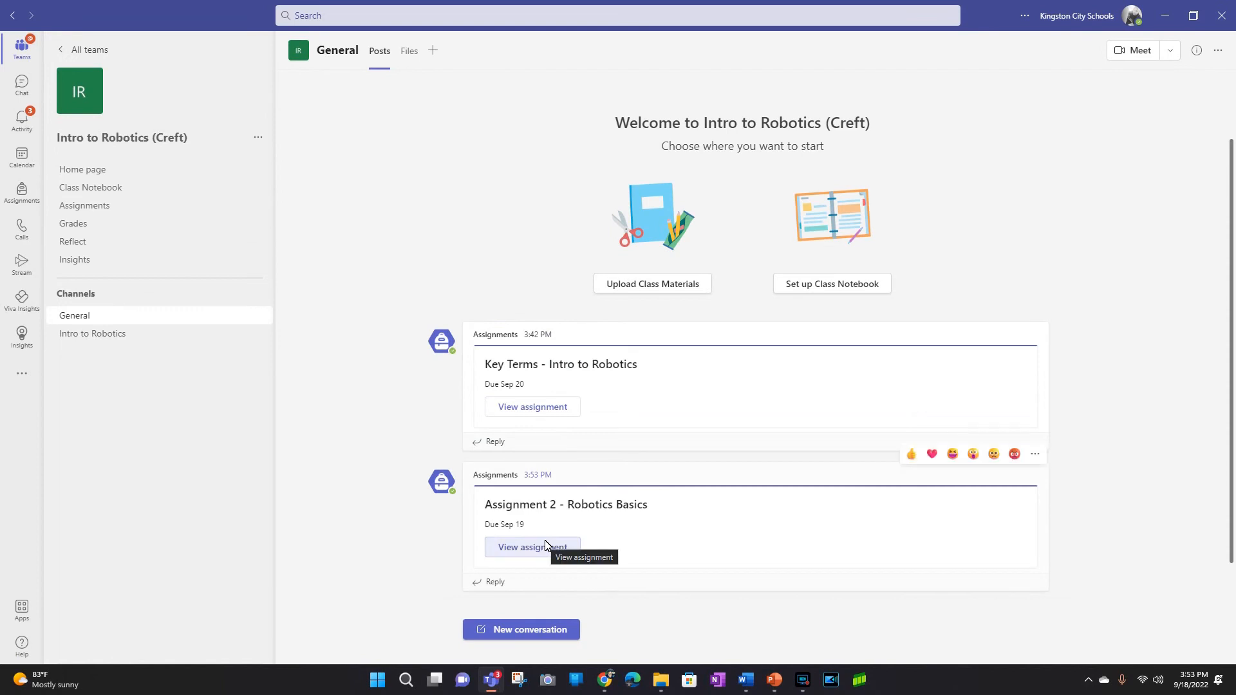
{"action": "left_click", "coordinate": [546, 542]}
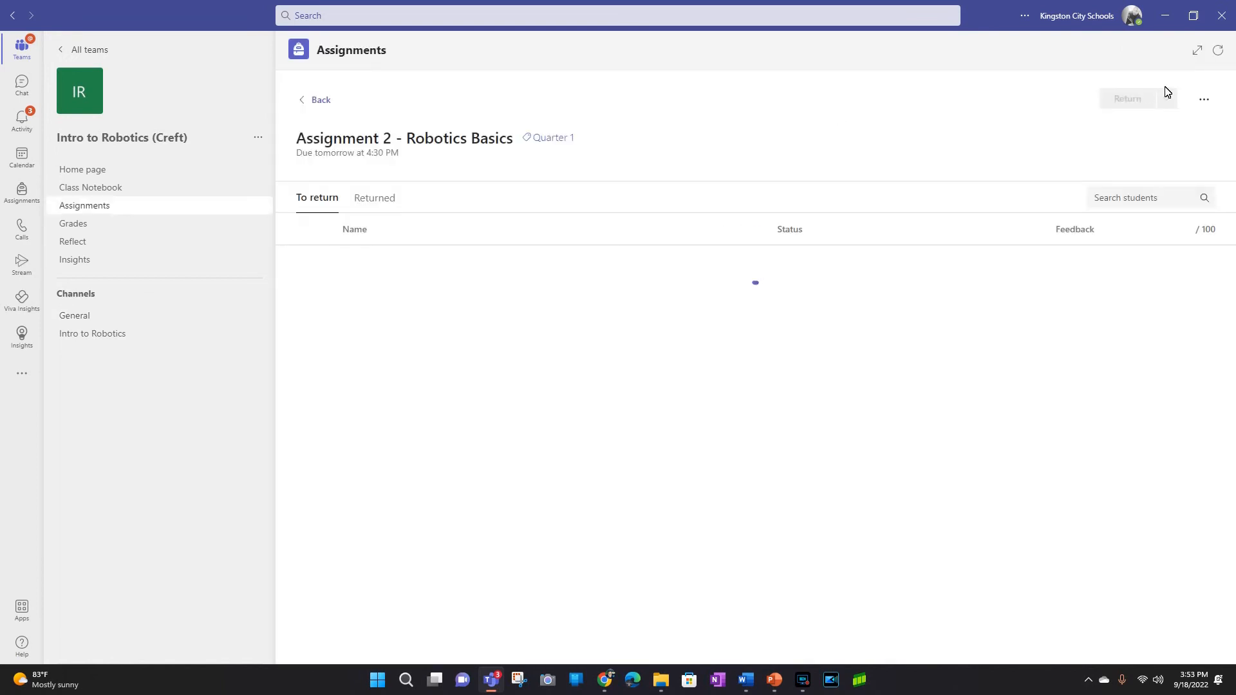
- Inspect the attached notebook page "Assignment 2 - Understanding the Basics of robotics" through student view and return to the turn-in list
{"action": "left_click", "coordinate": [1202, 103]}
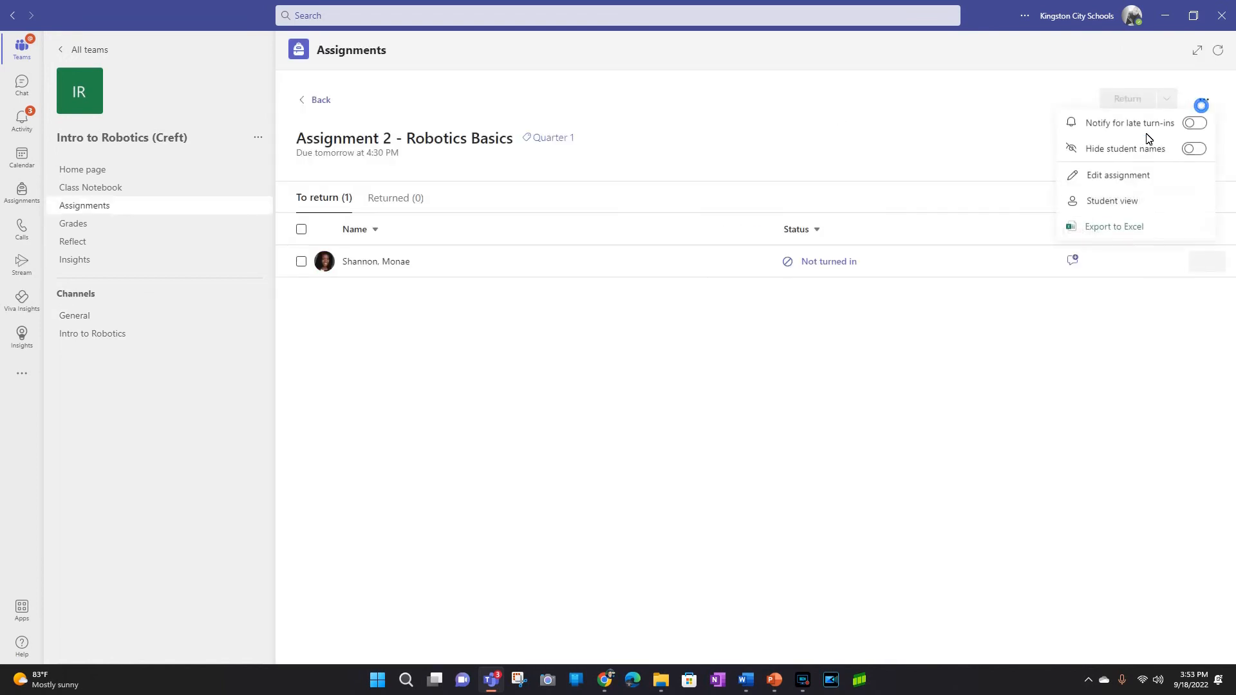
{"action": "left_click", "coordinate": [1093, 199]}
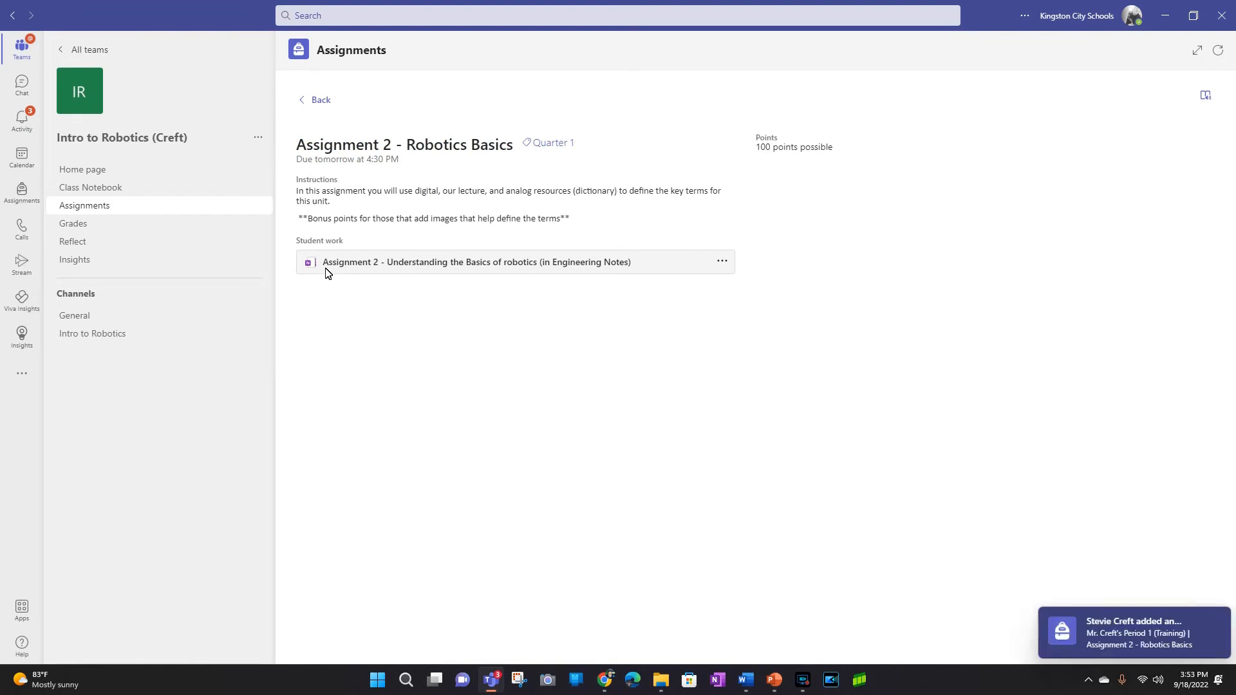
{"action": "left_click", "coordinate": [325, 269]}
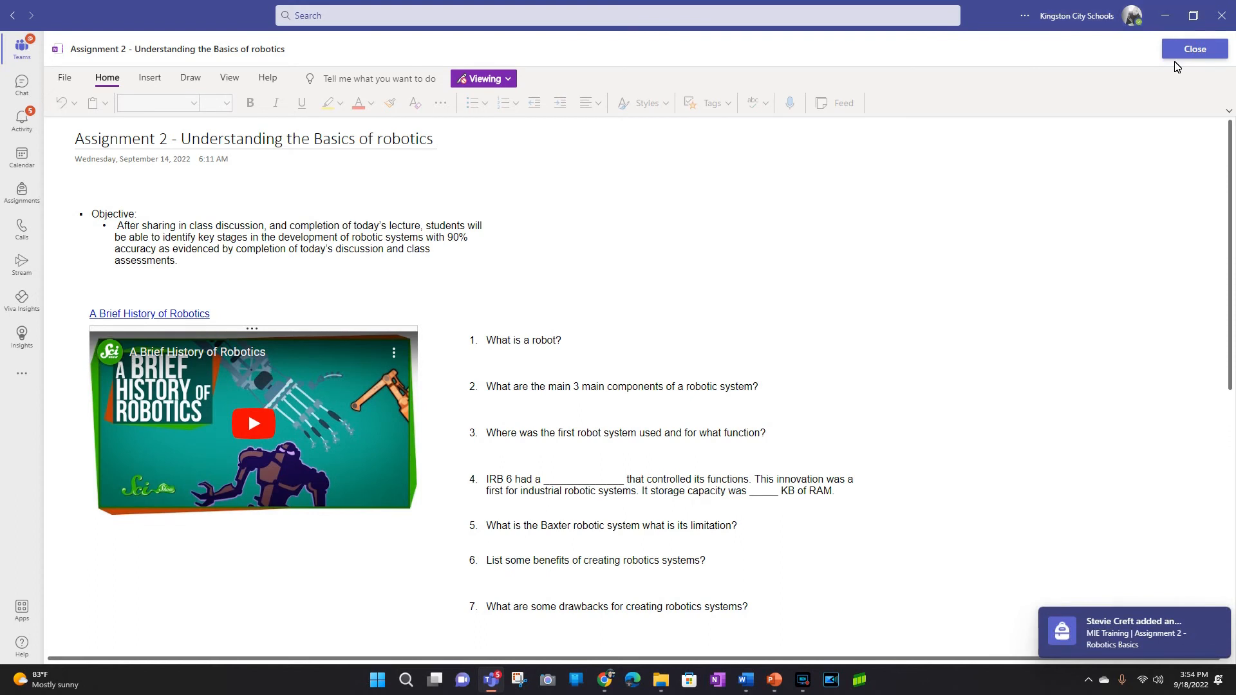
{"action": "left_click", "coordinate": [1193, 50]}
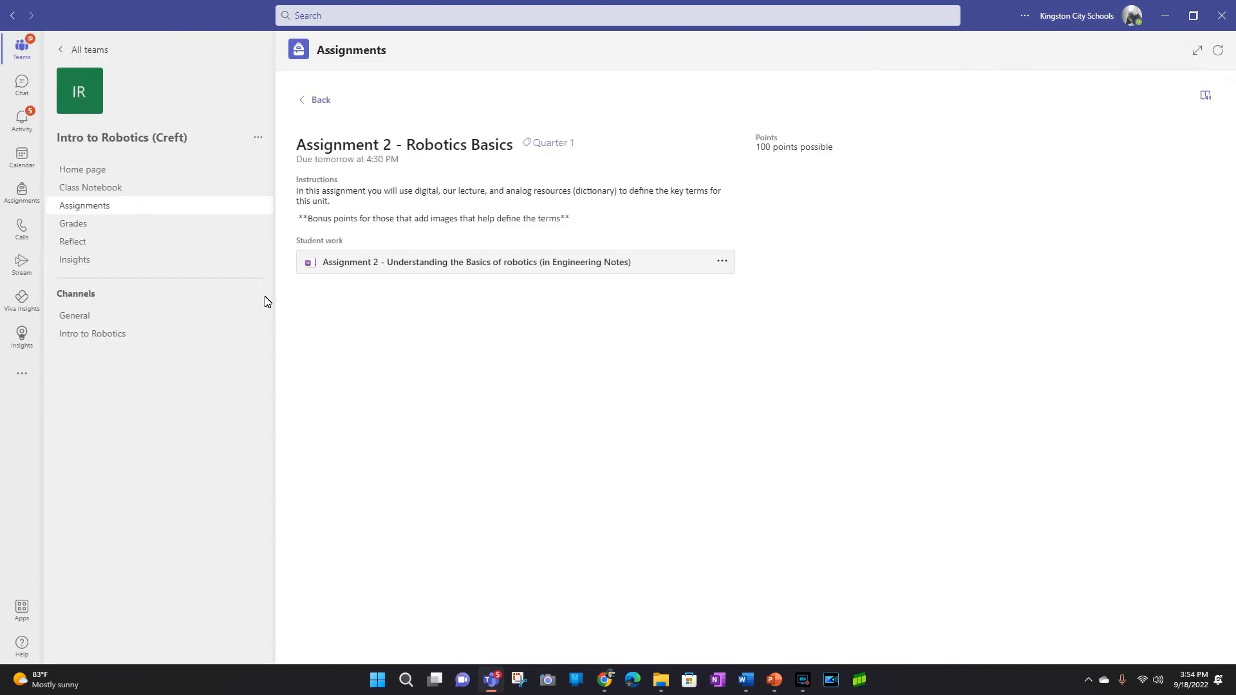
{"action": "left_click", "coordinate": [303, 101]}
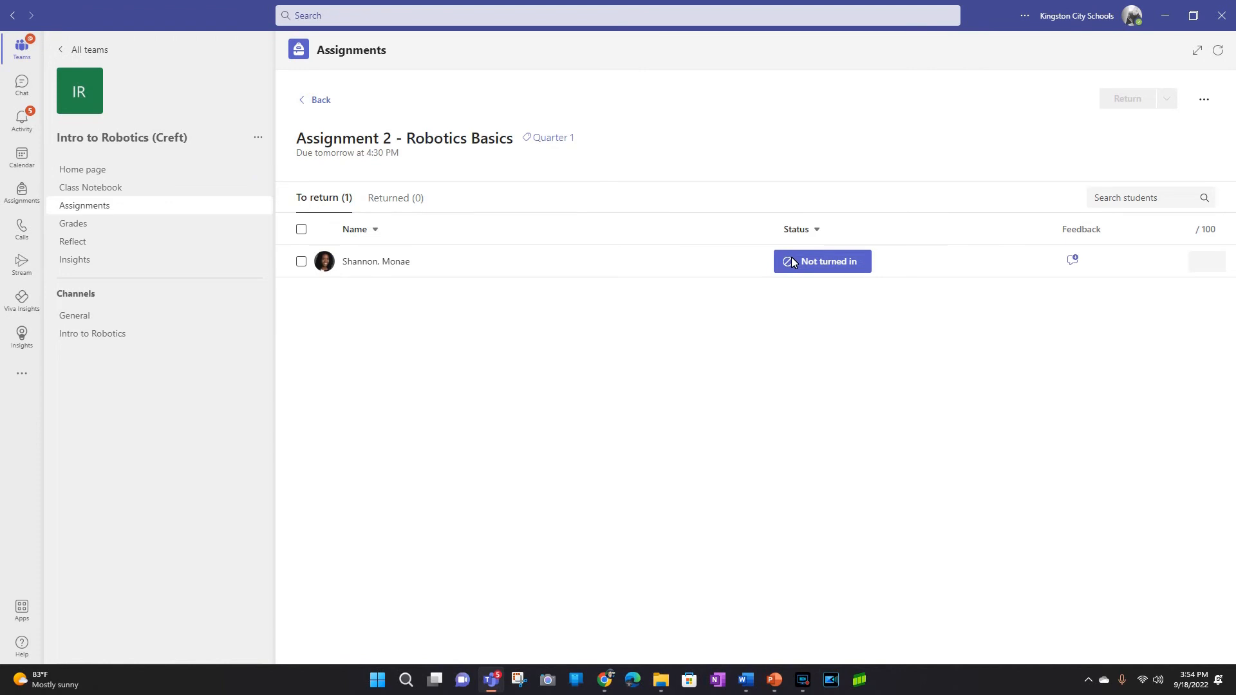
- Open the student's not-turned-in work to examine its page, feedback and points fields, and close it without grading
{"action": "left_click", "coordinate": [839, 271]}
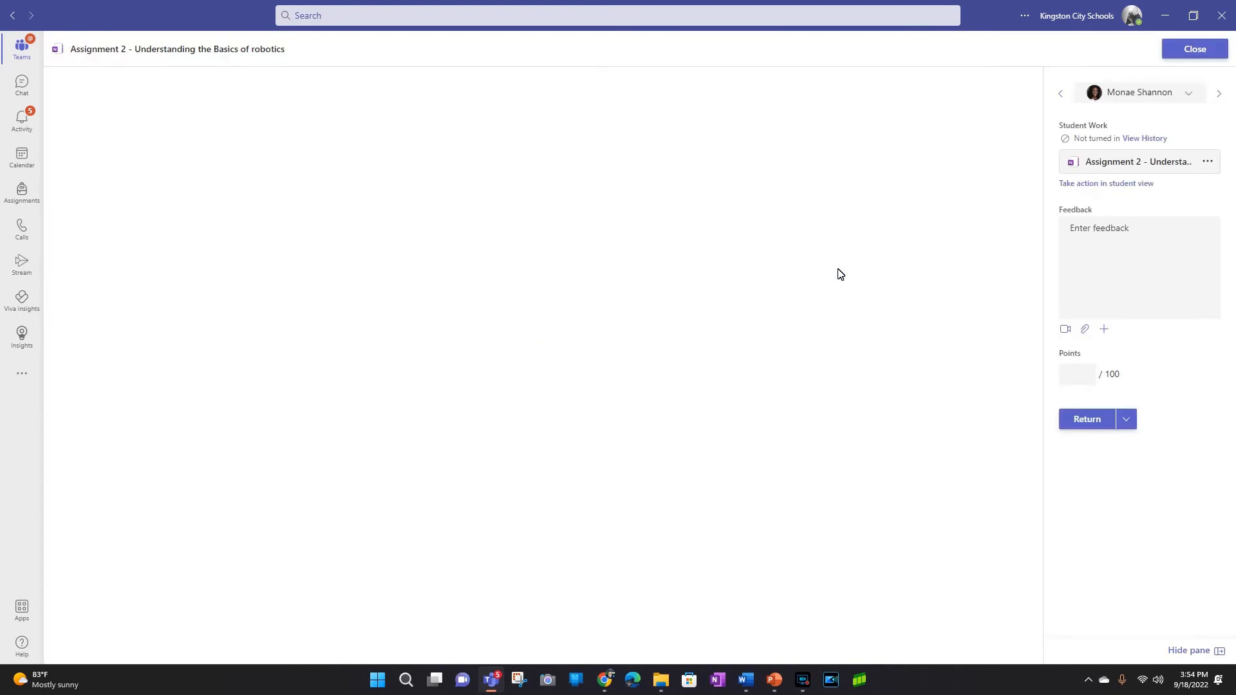
{"action": "left_click", "coordinate": [1156, 245]}
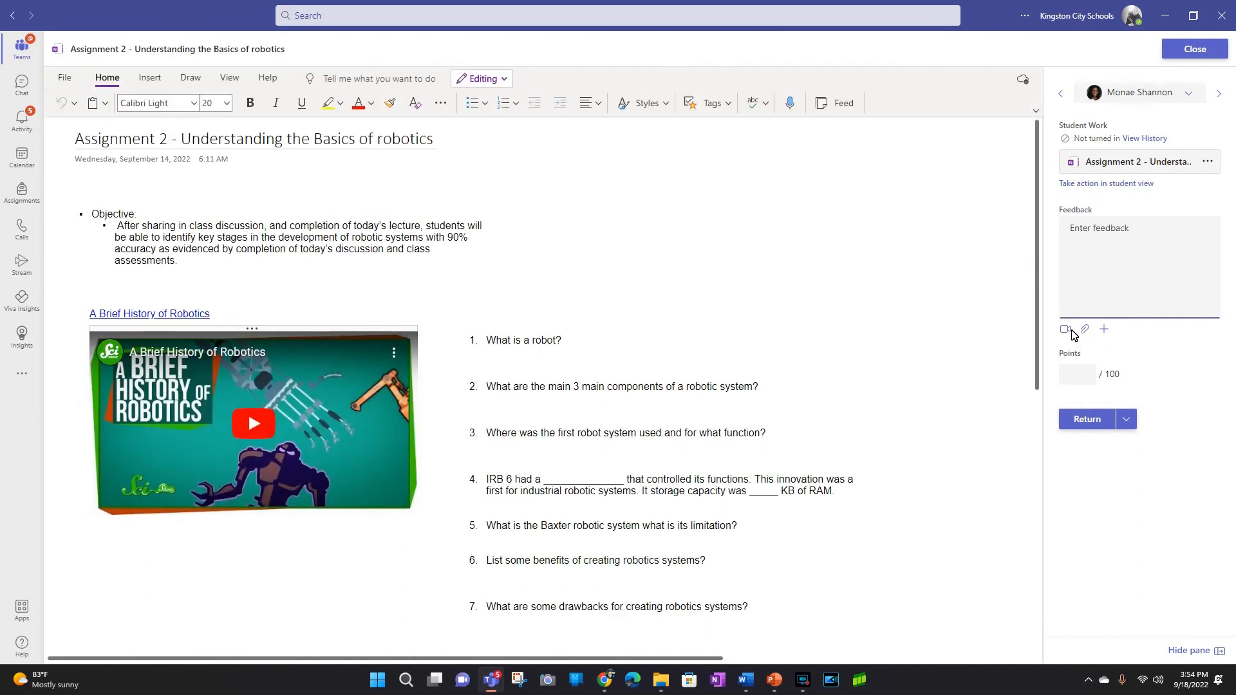
{"action": "left_click", "coordinate": [1076, 378]}
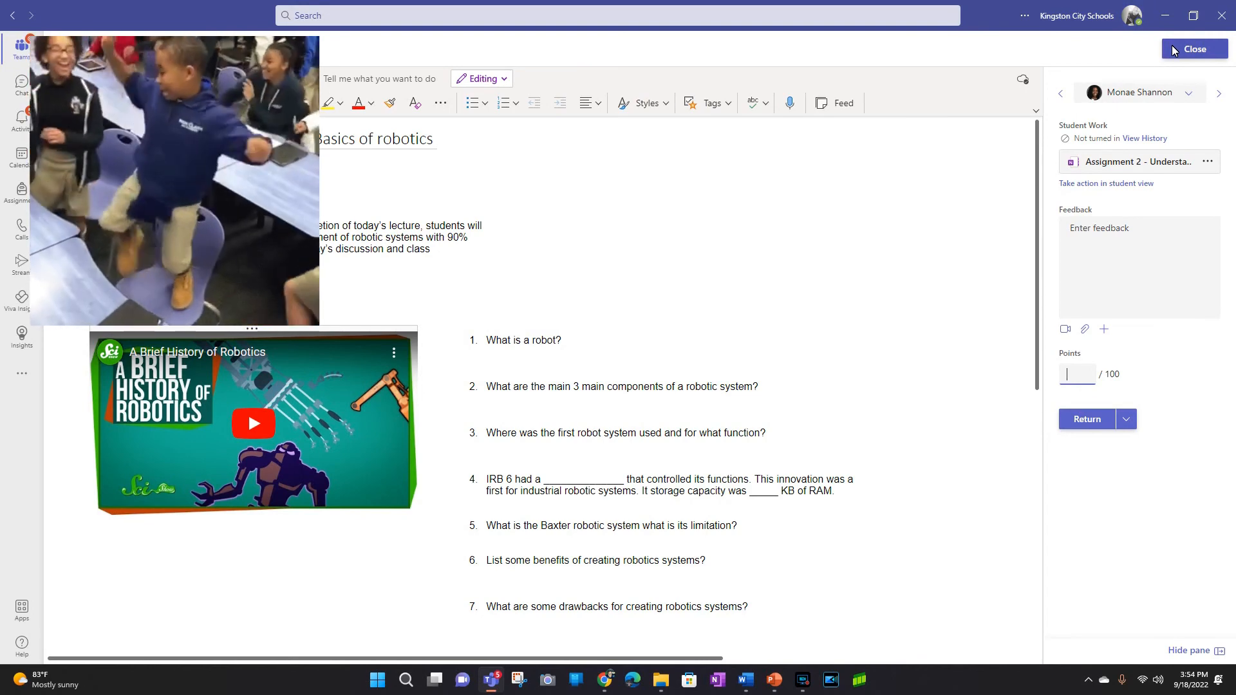
{"action": "left_click", "coordinate": [1172, 49]}
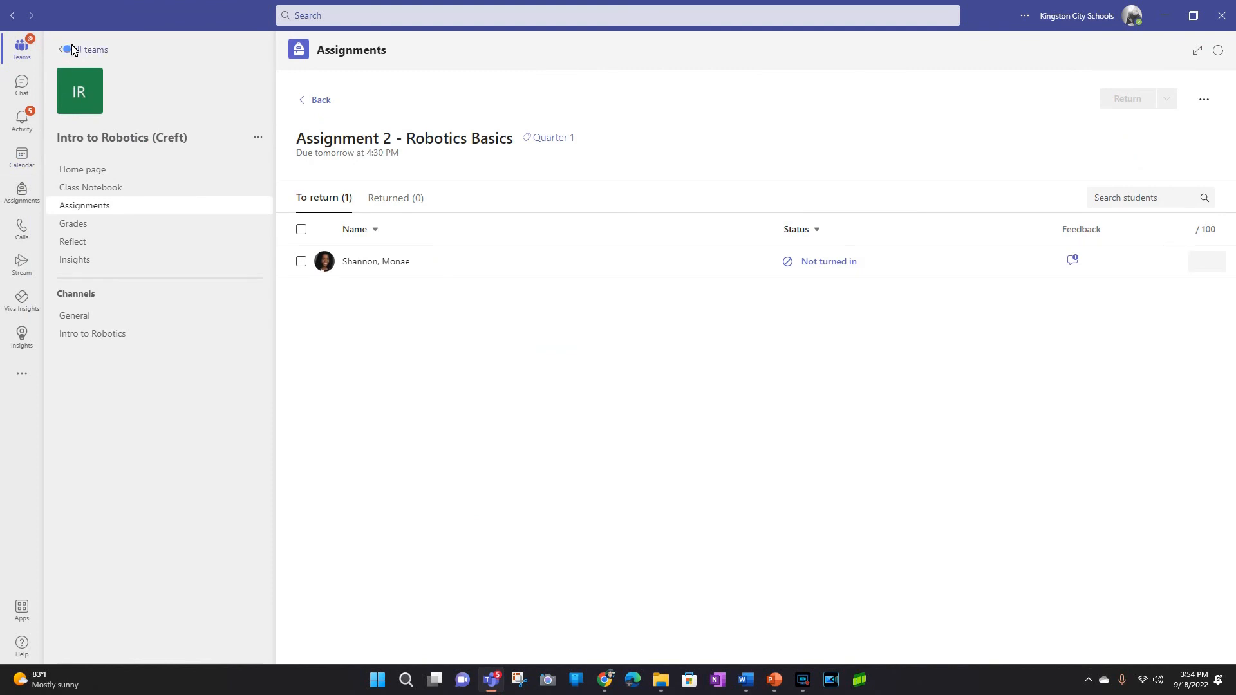
- Check that the assignment is posted in the Example Secondary Class Setup (Training) and Example Class (Training) teams
{"action": "left_click", "coordinate": [72, 50]}
{"action": "left_click", "coordinate": [330, 175]}
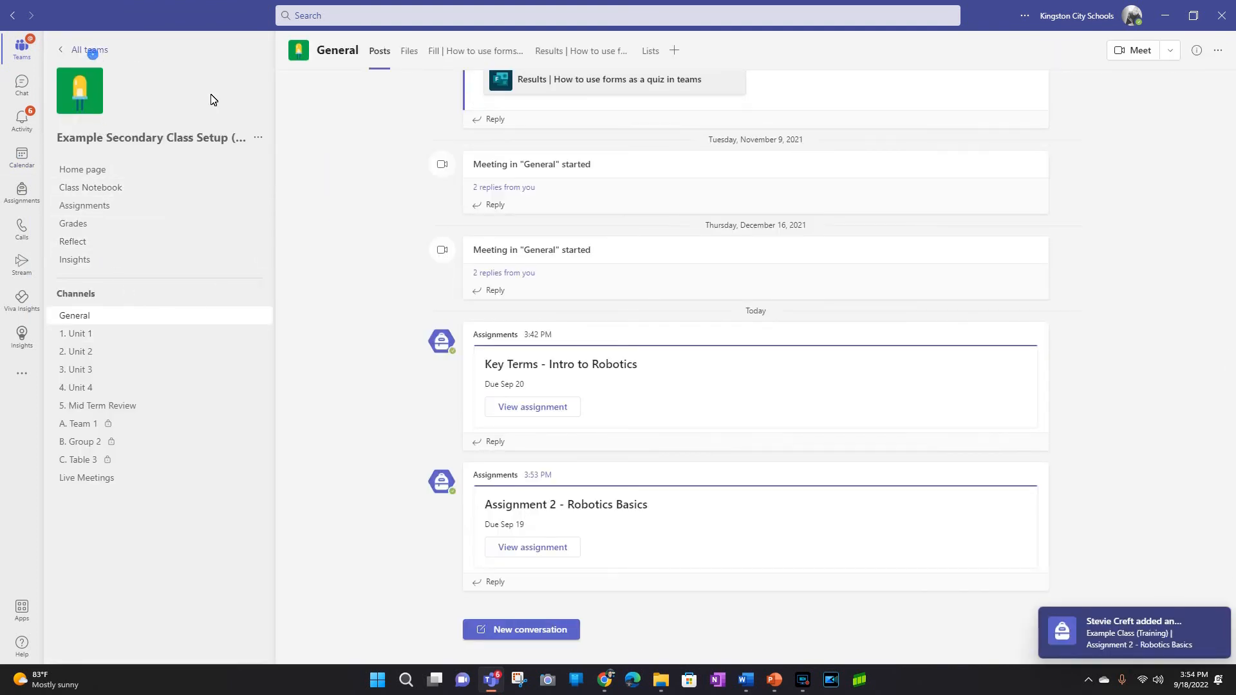
{"action": "left_click", "coordinate": [88, 49]}
{"action": "left_click", "coordinate": [467, 187]}
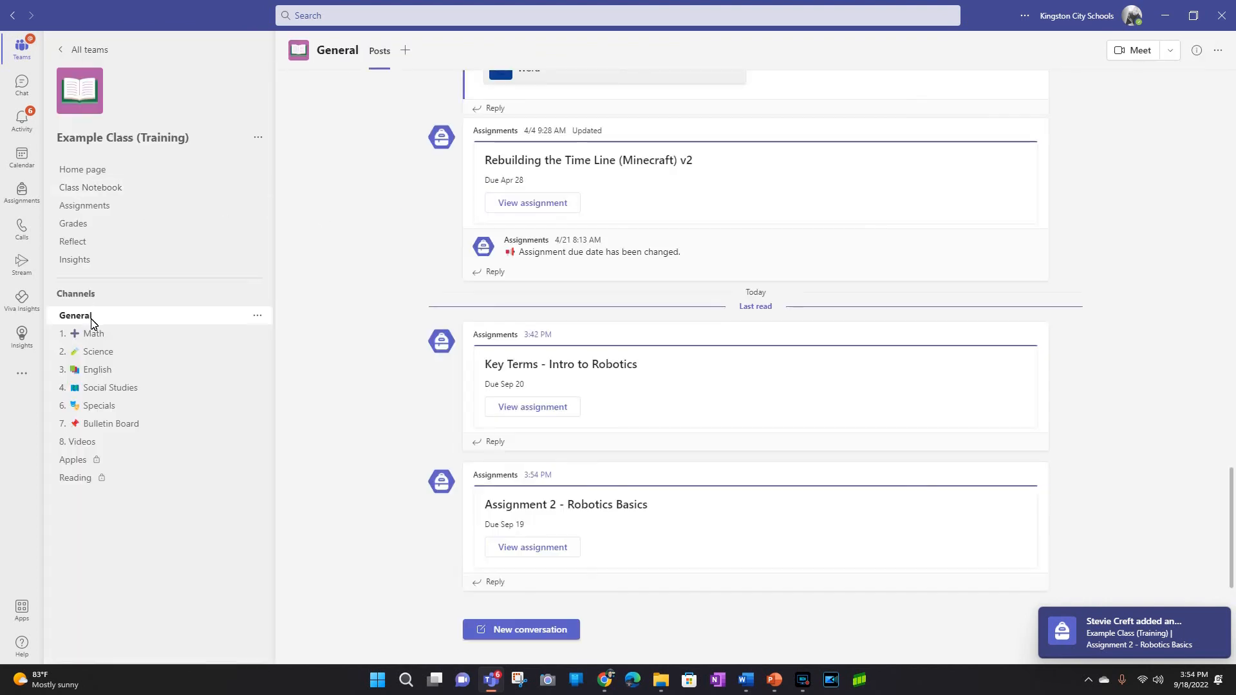
{"action": "left_click", "coordinate": [110, 204]}
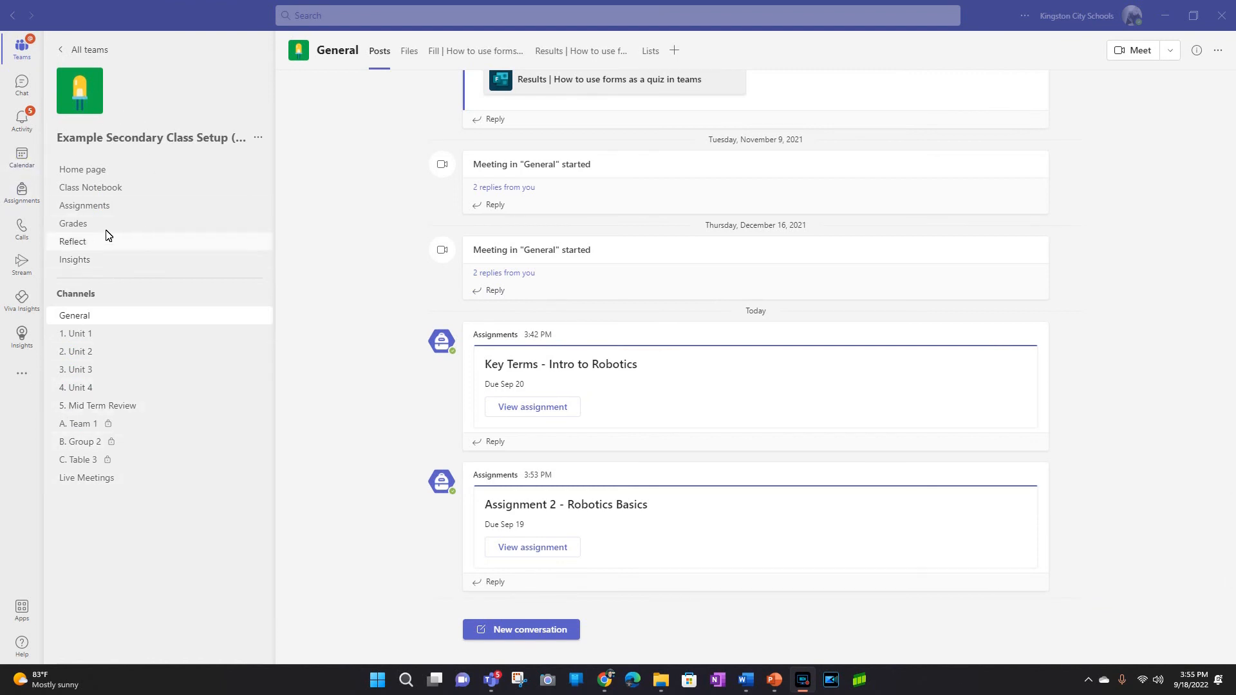
- Open the Example Secondary Class Setup Class Notebook and view the first listed student's Engineering Notes section
{"action": "left_click", "coordinate": [107, 193]}
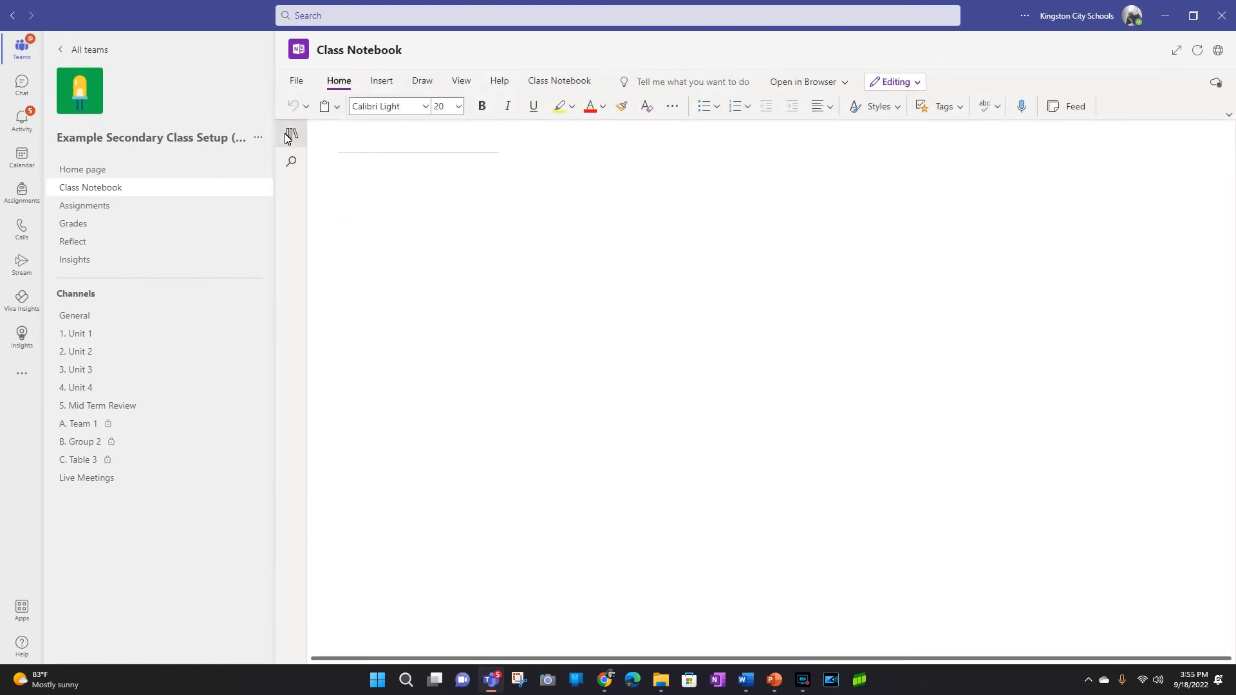
{"action": "left_click", "coordinate": [289, 135]}
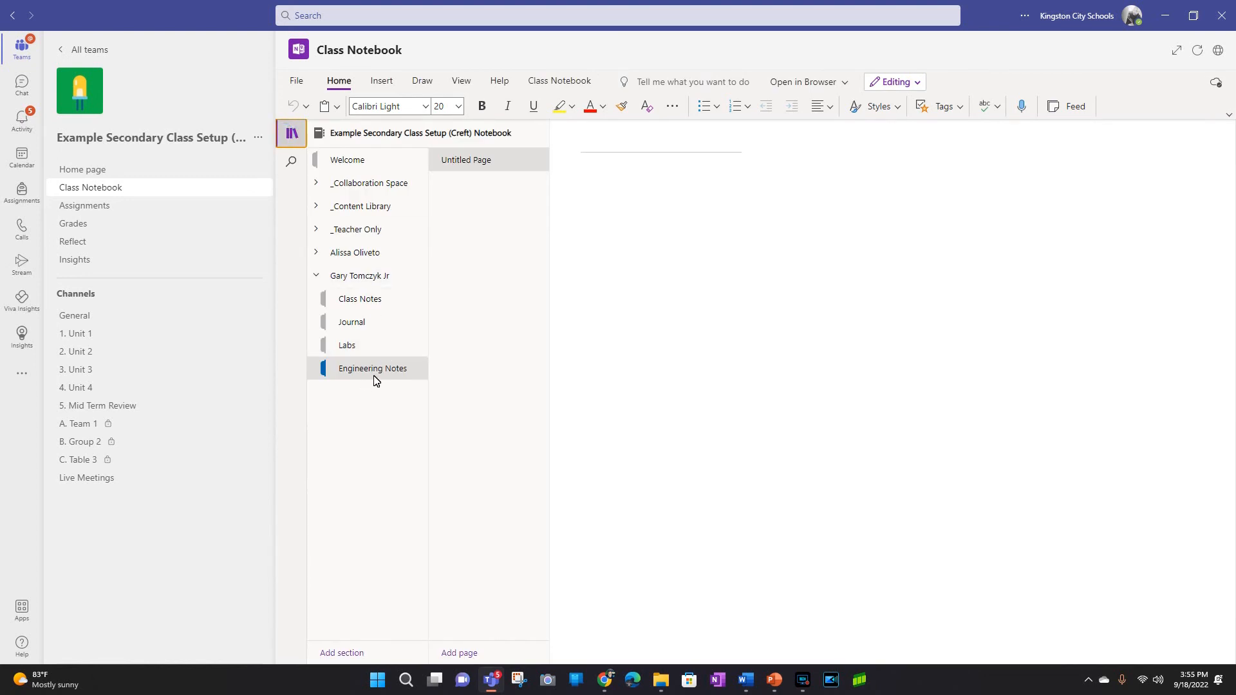
{"action": "left_click", "coordinate": [353, 254]}
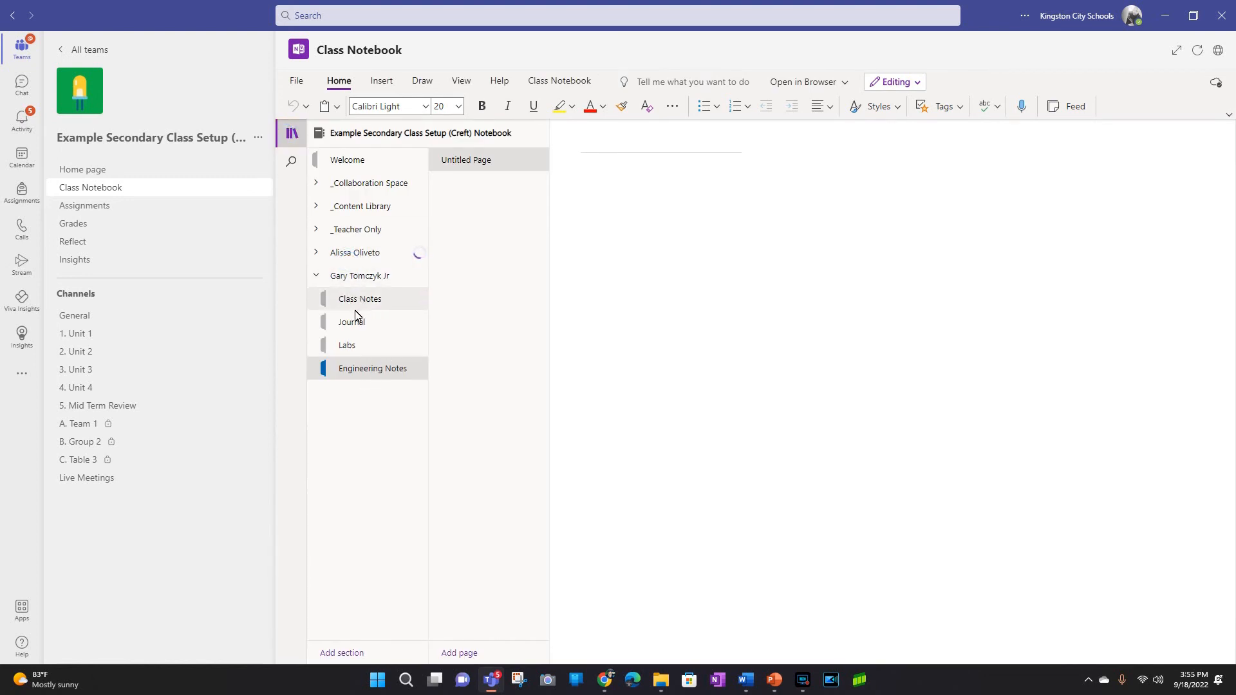
{"action": "left_click", "coordinate": [372, 345]}
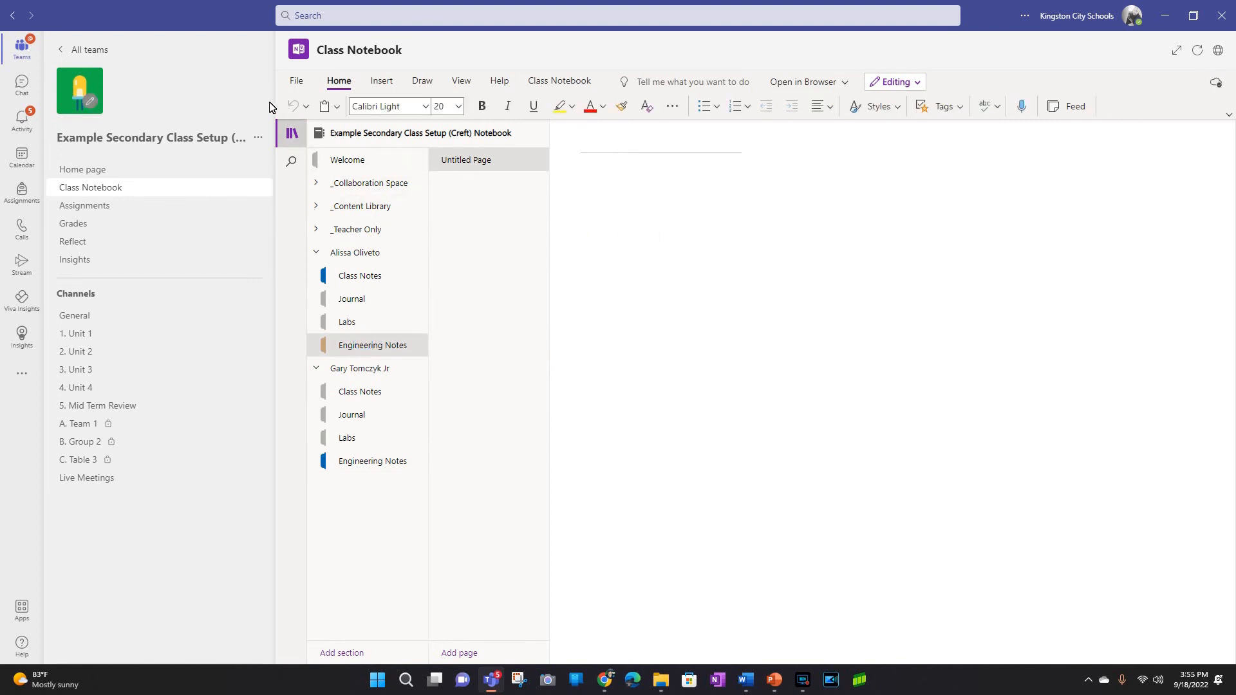
- Return to the Intro to Robotics team
{"action": "left_click", "coordinate": [88, 51]}
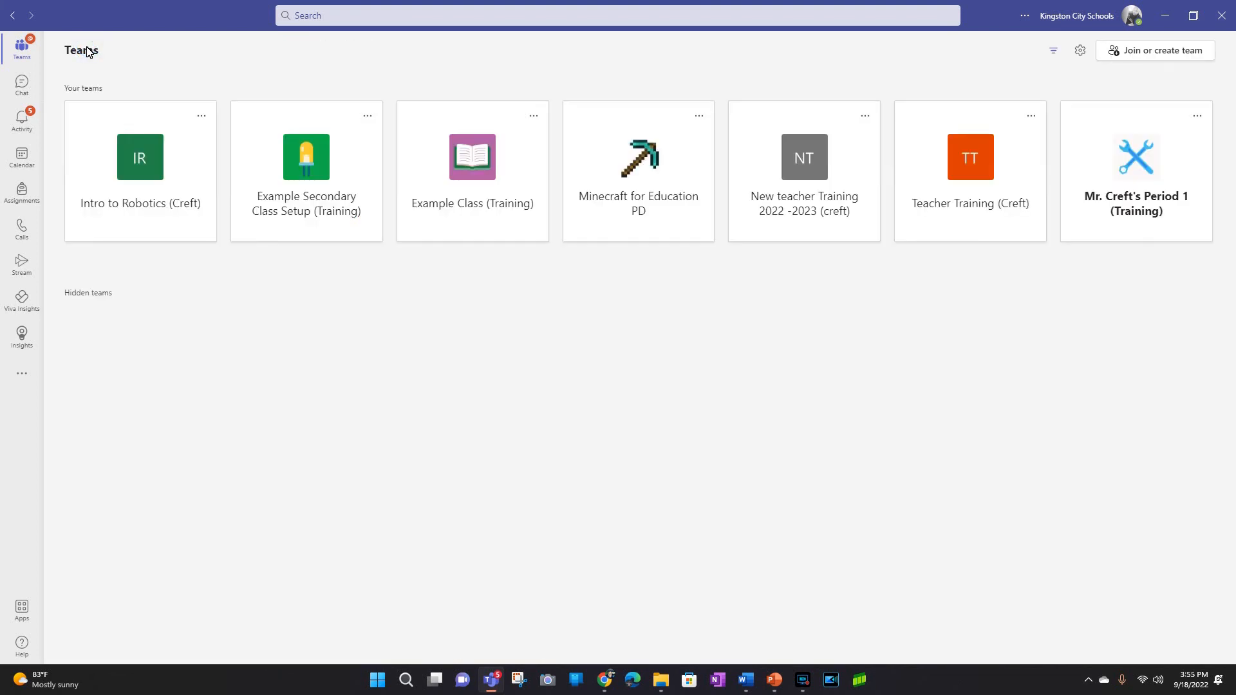
{"action": "left_click", "coordinate": [146, 196]}
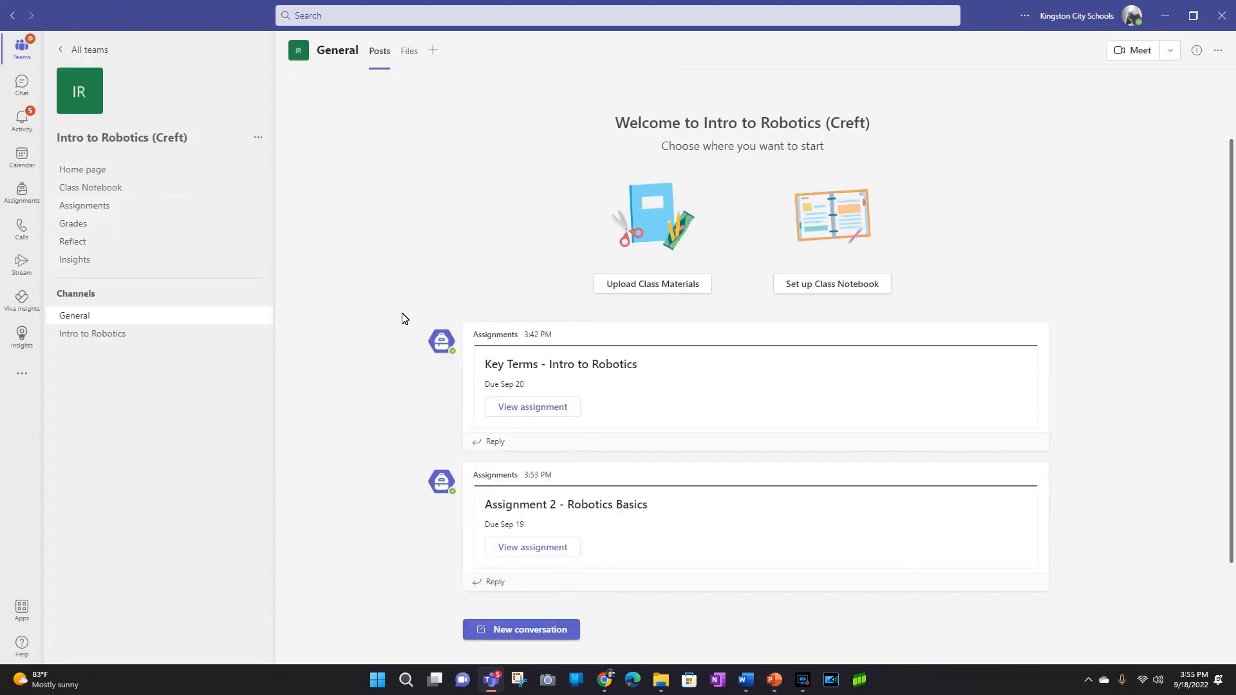